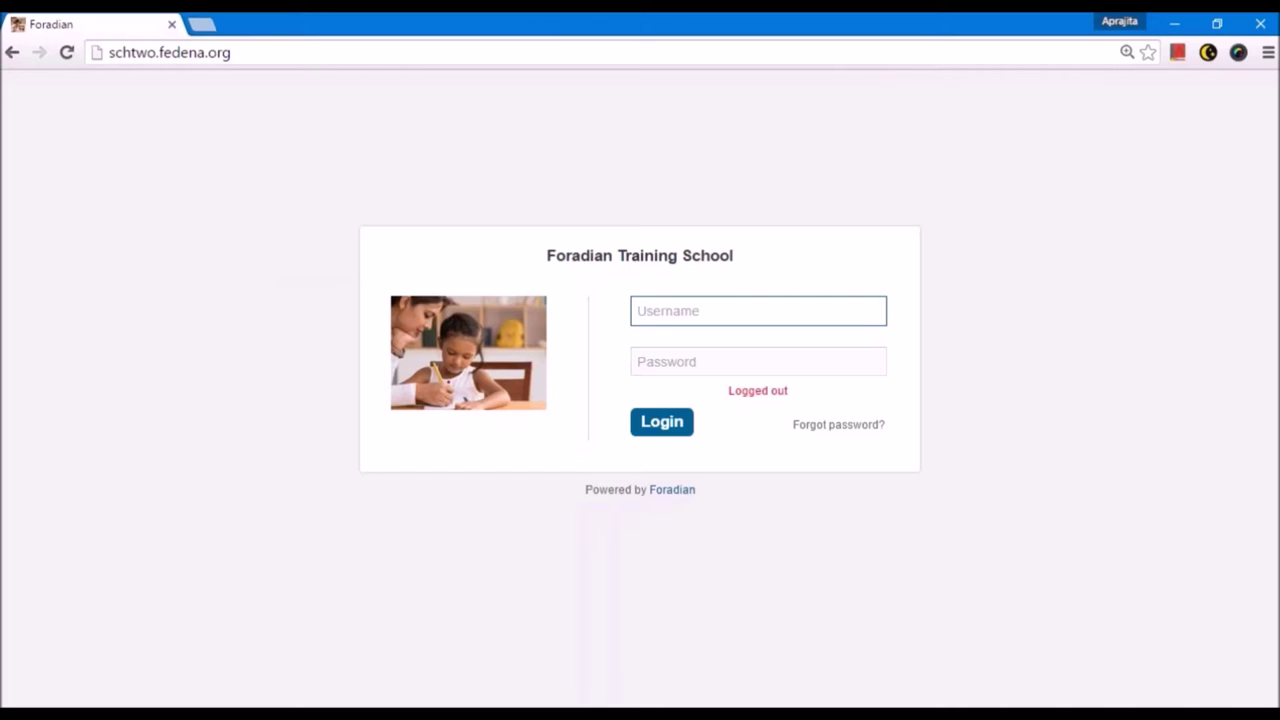
Reload the login page and sign in as admin, re-entering the password after the first error.
left_click(258, 50)
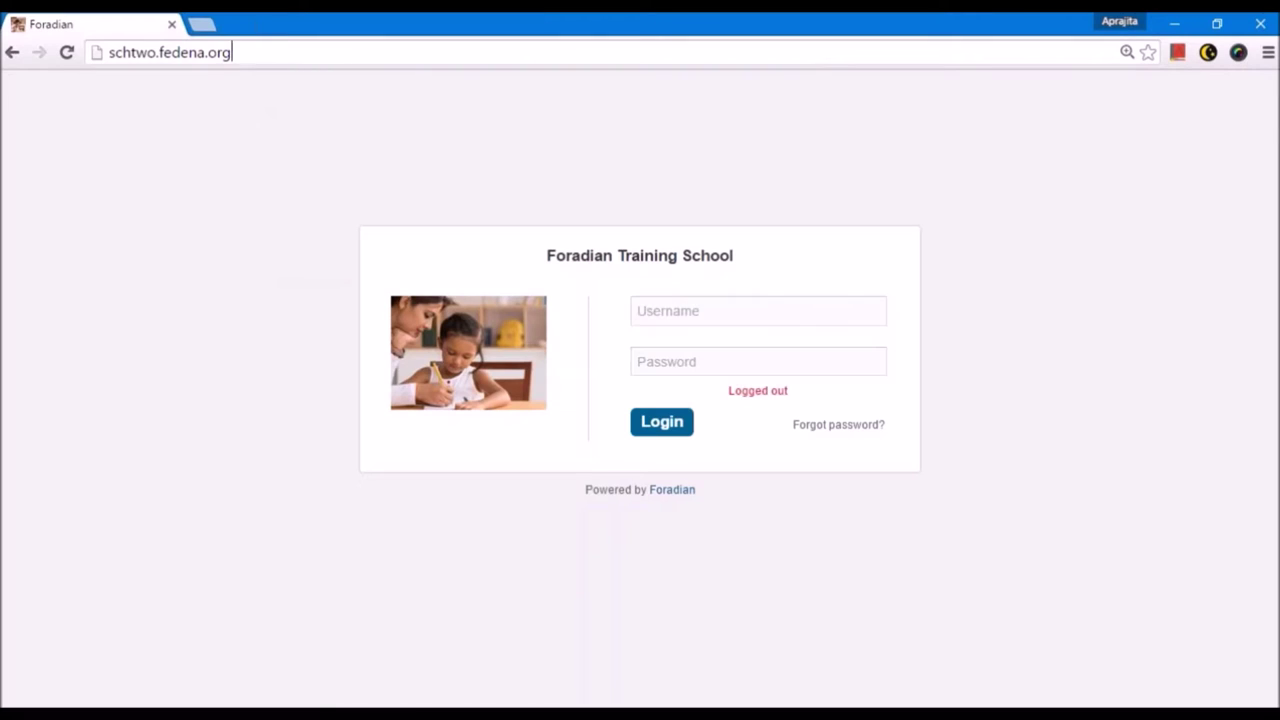
key("Return")
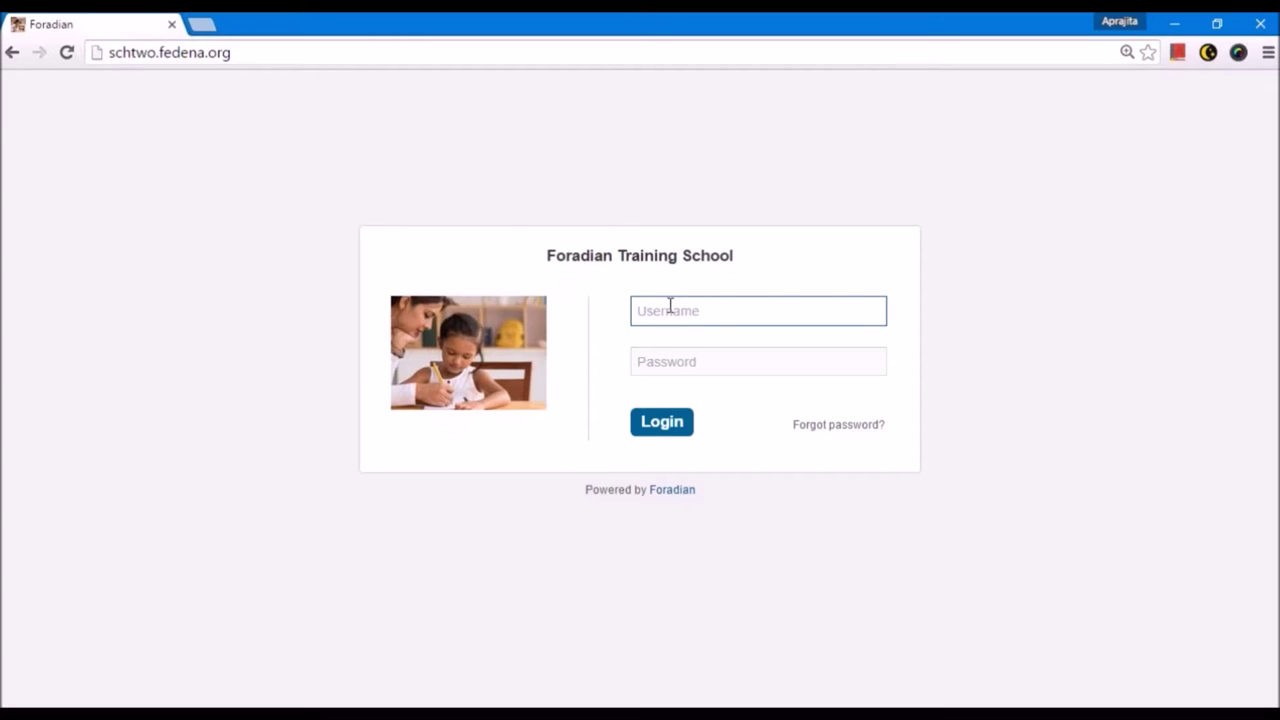
key("Tab")
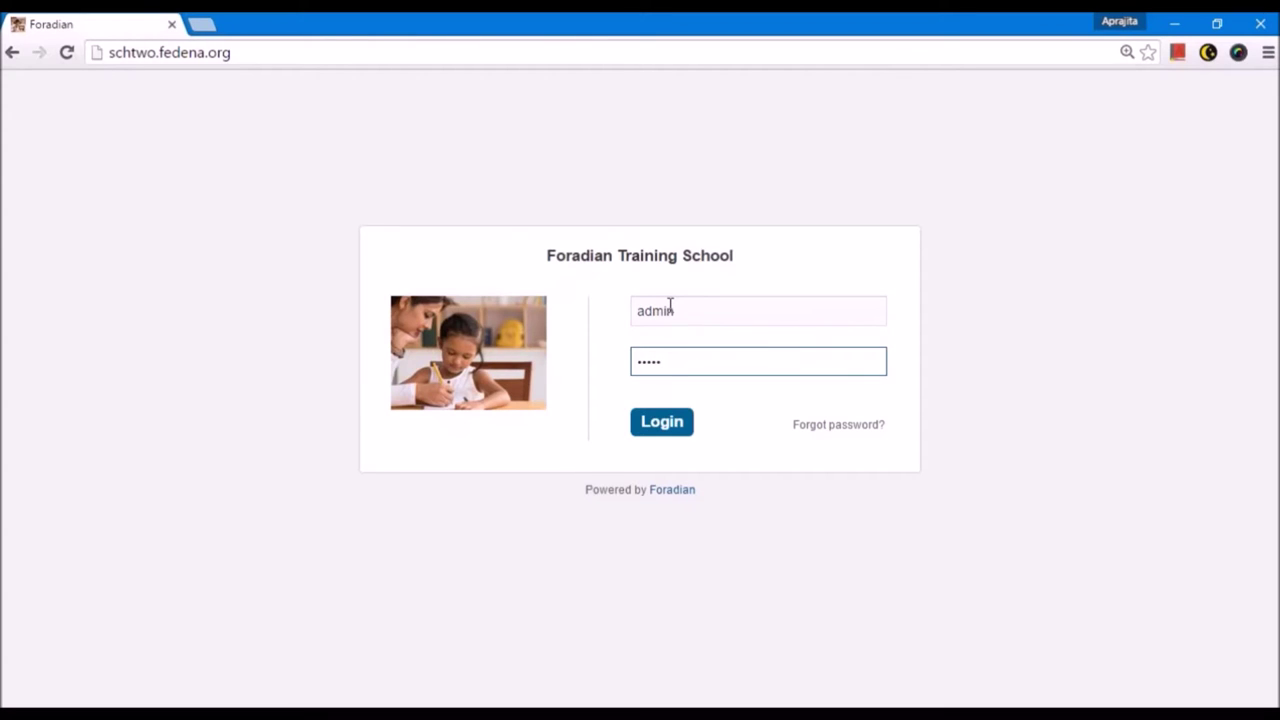
key("Return")
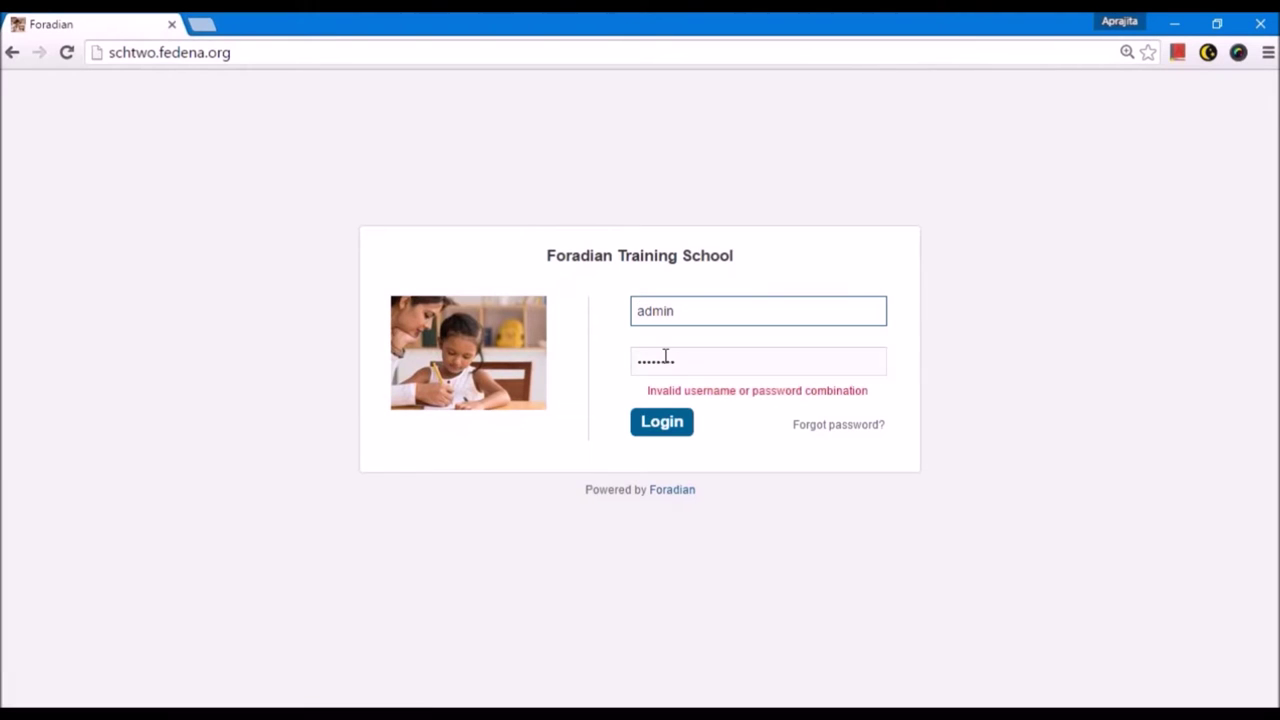
key("Tab")
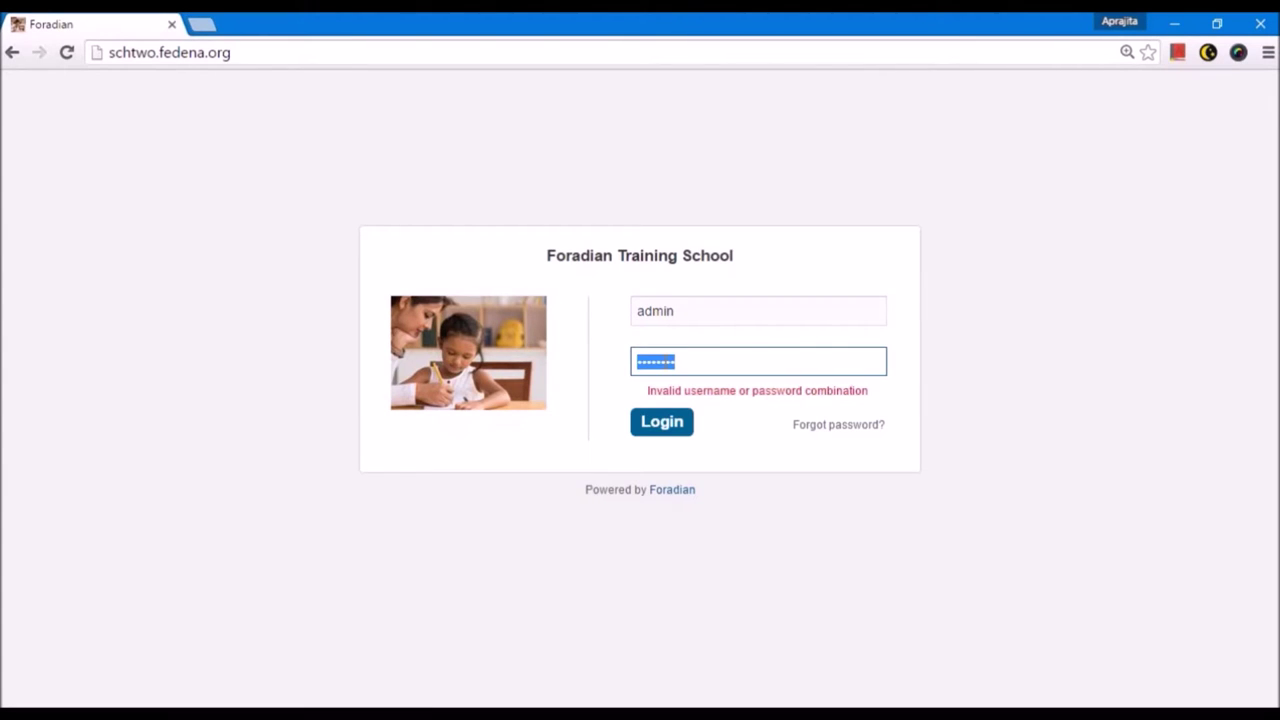
key("Return")
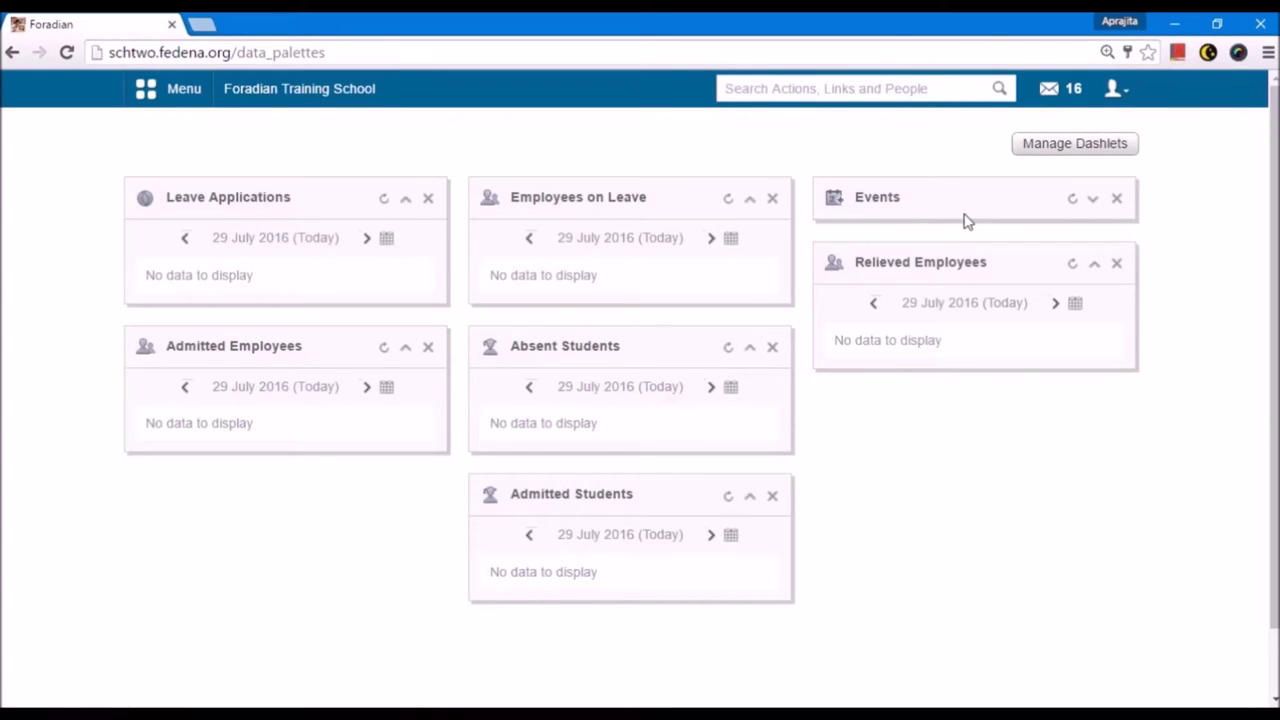
left_click(1061, 146)
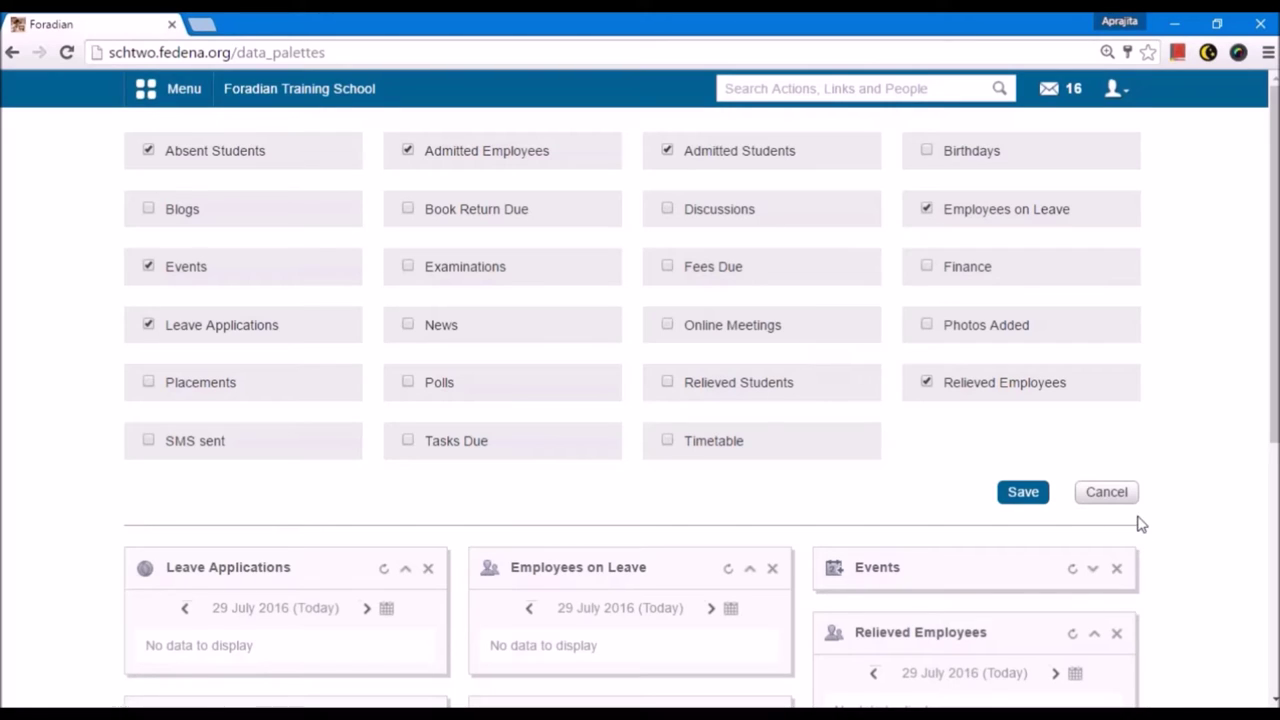
left_click(1106, 493)
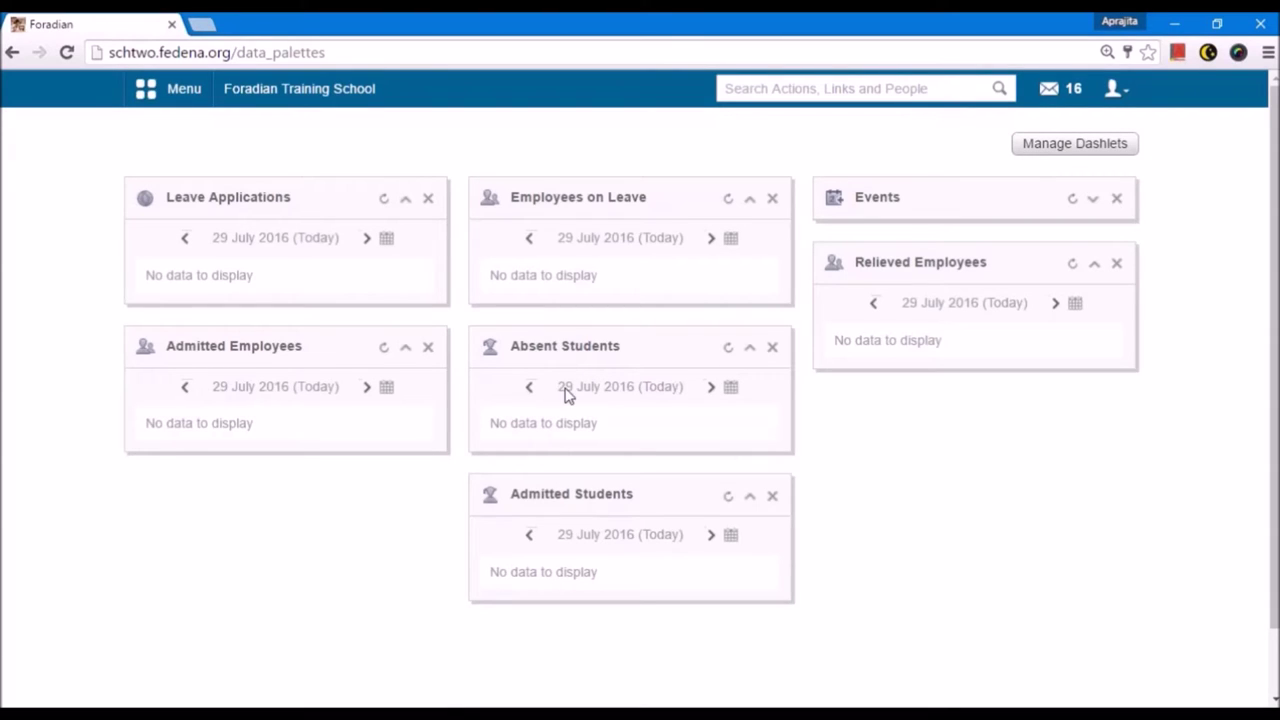
left_click(529, 387)
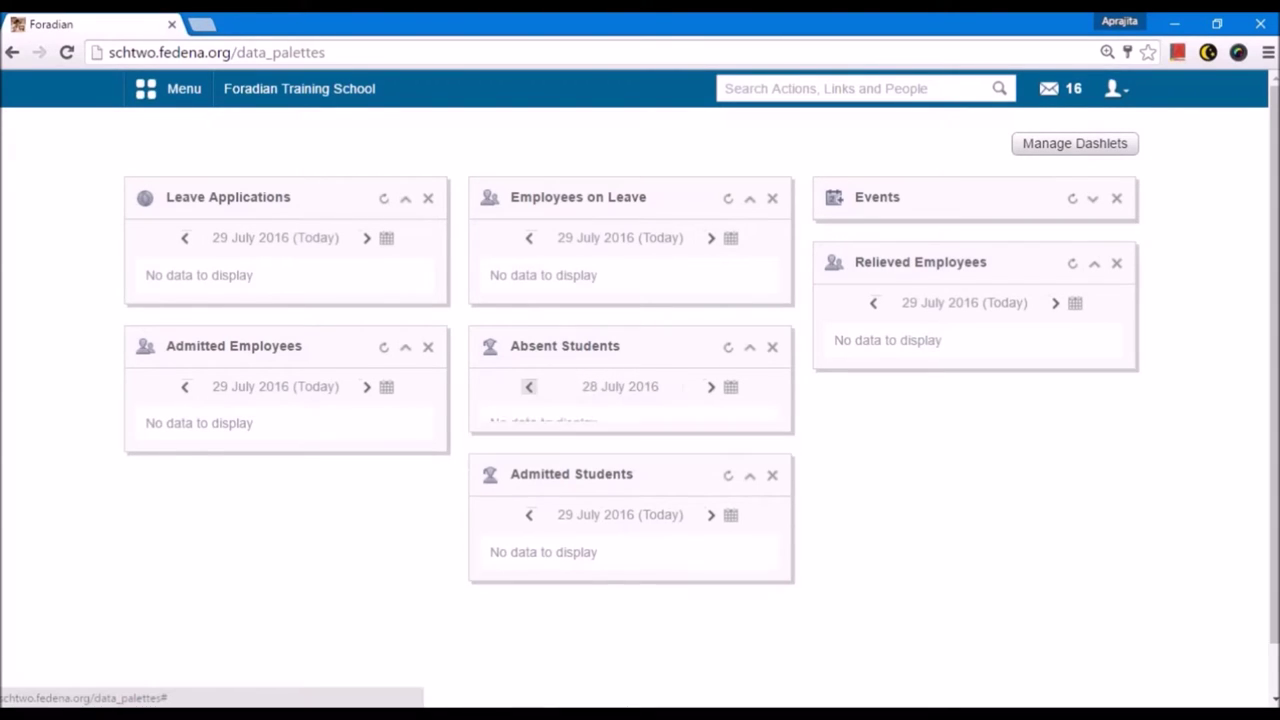
left_click(711, 387)
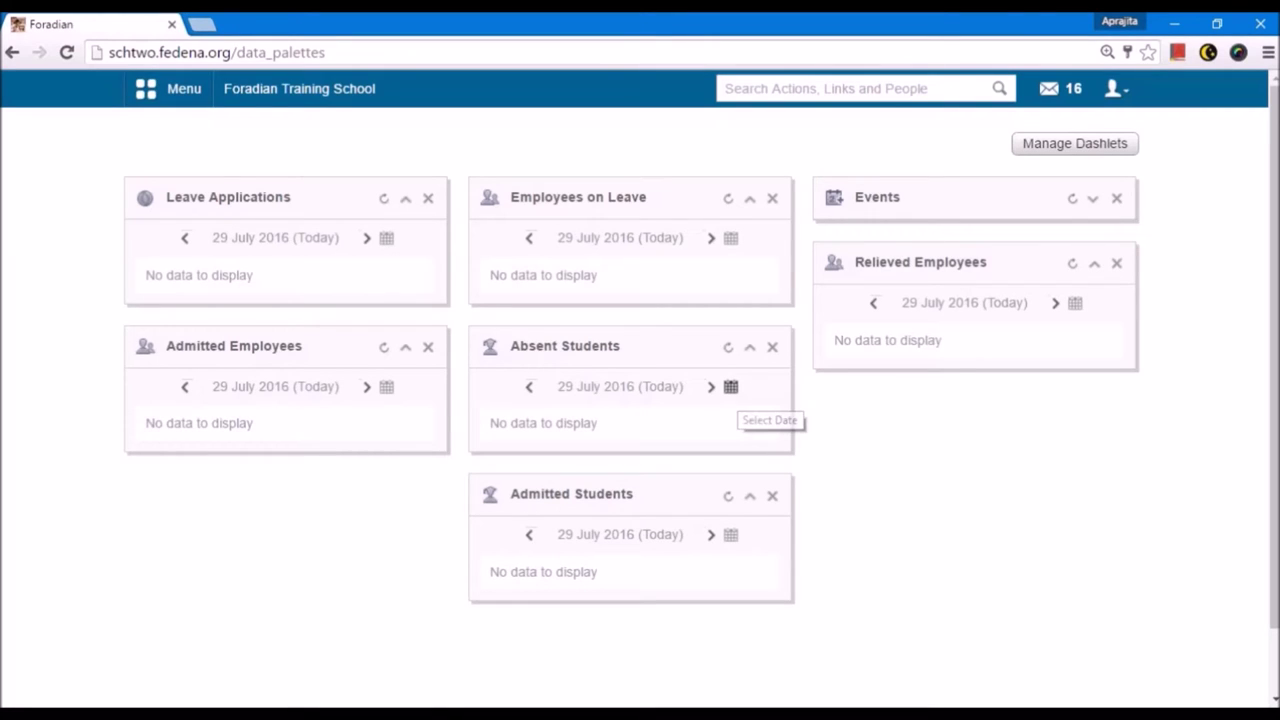
left_click(731, 387)
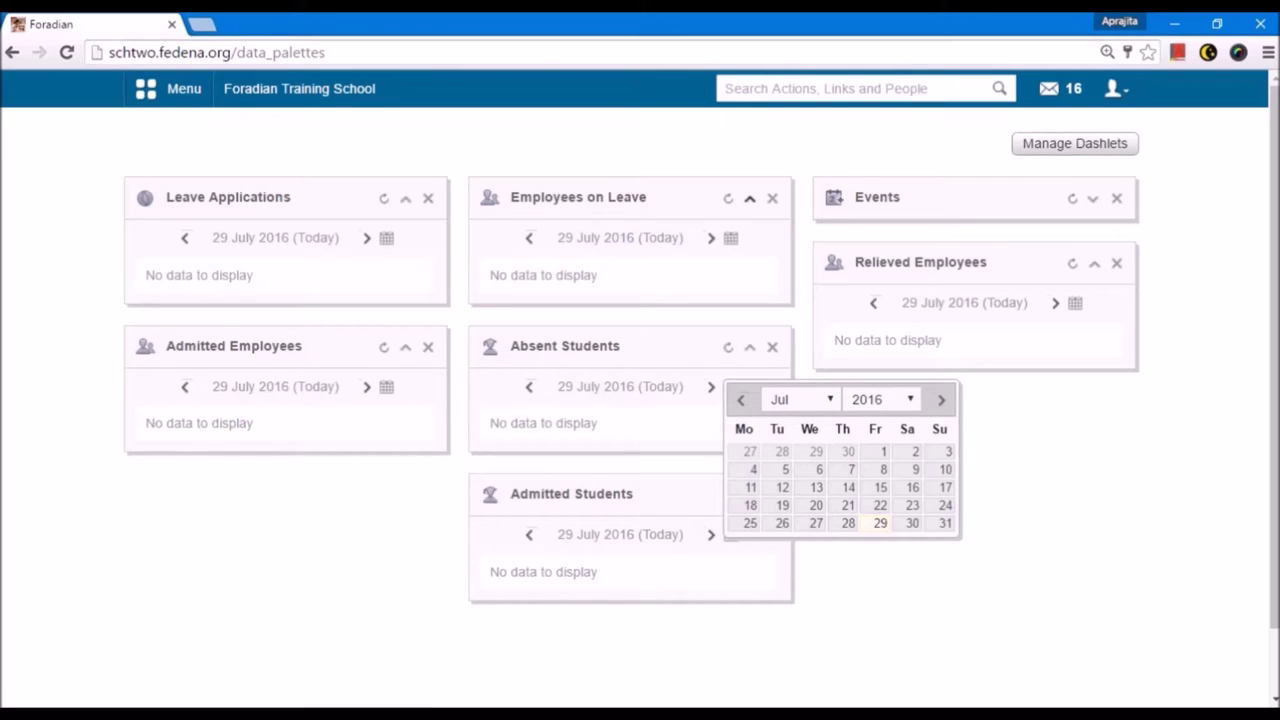
left_click(749, 198)
left_click(749, 198)
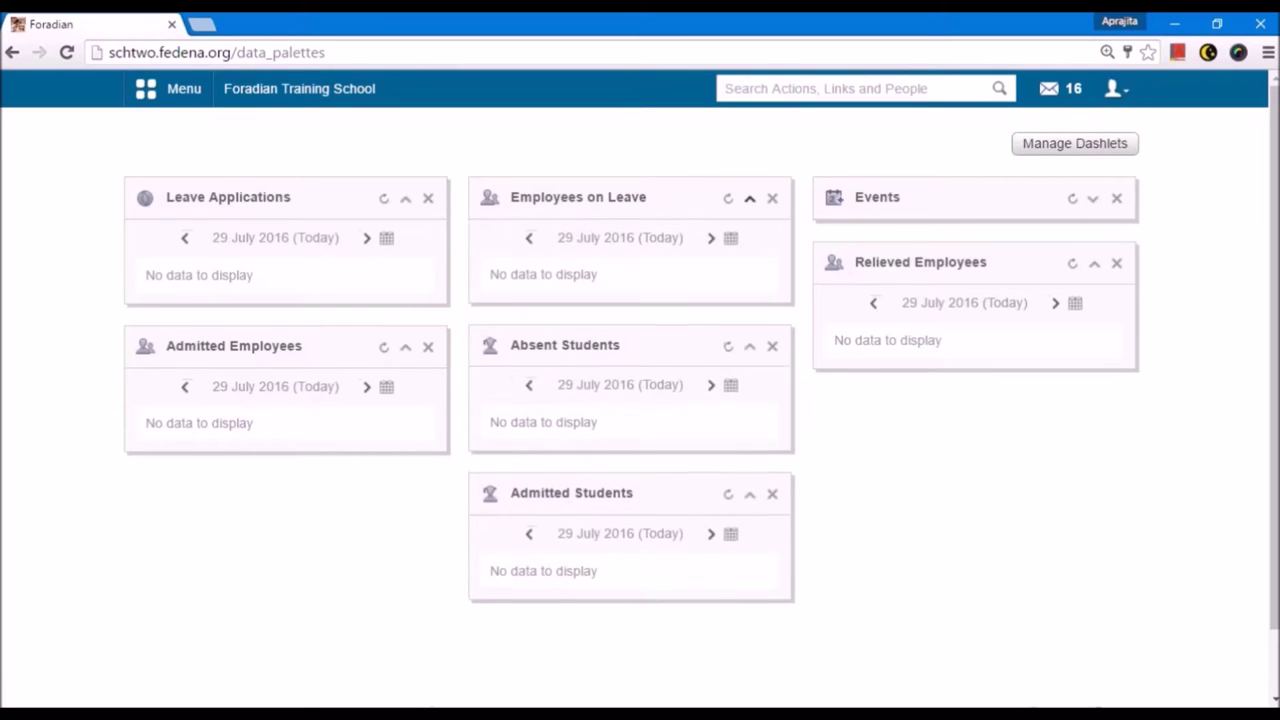
left_click(749, 198)
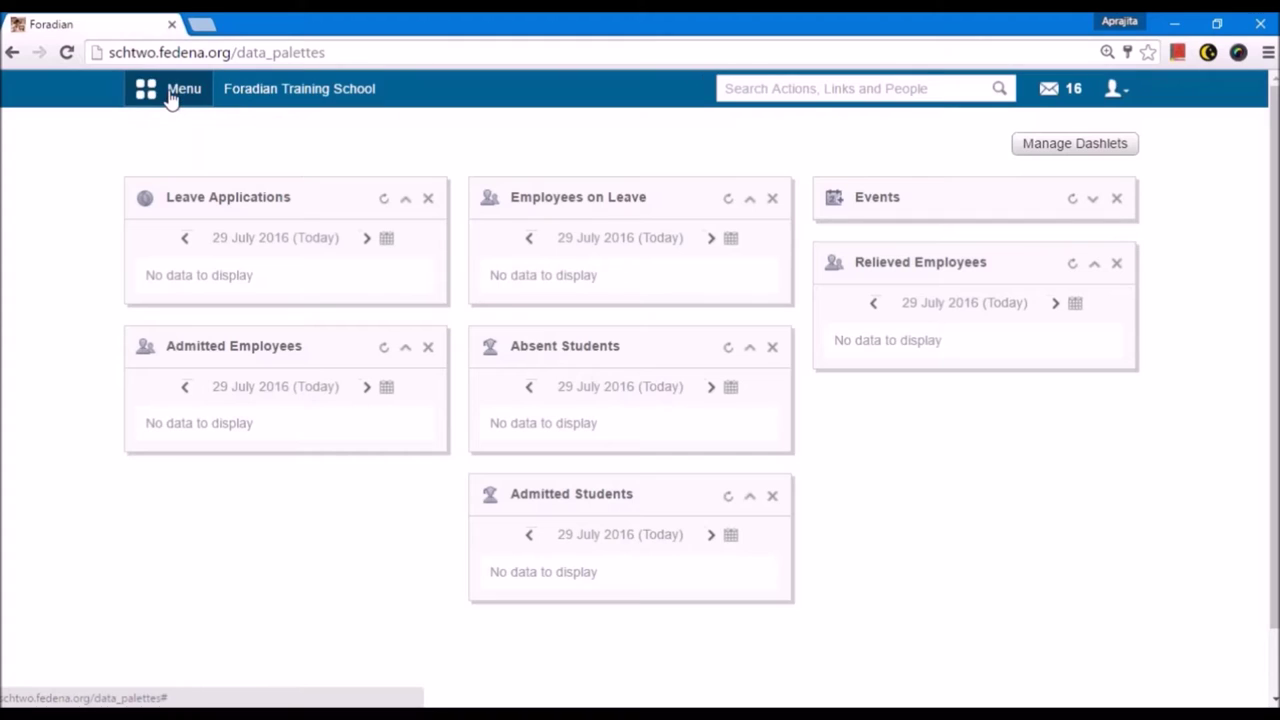
left_click(170, 95)
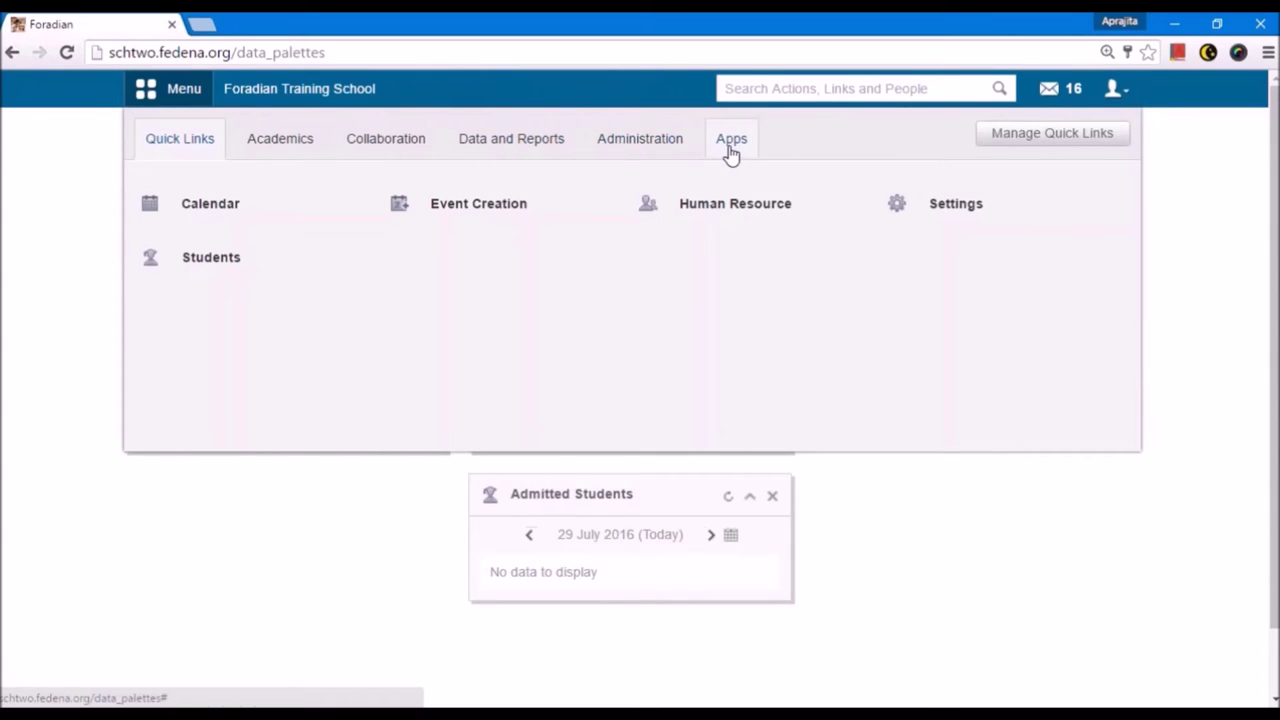
Show the Academics modules in the main menu.
left_click(306, 146)
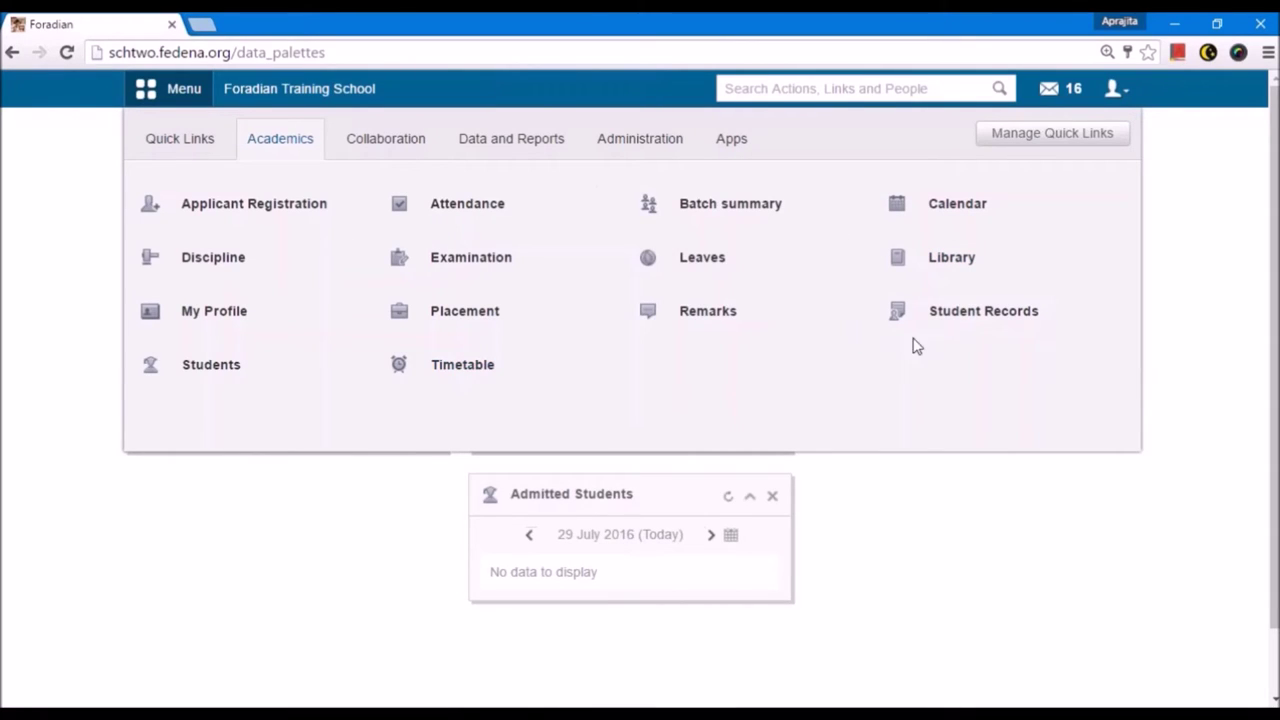
Browse the menu's Collaboration, Data and Reports, and Administration module lists.
left_click(366, 148)
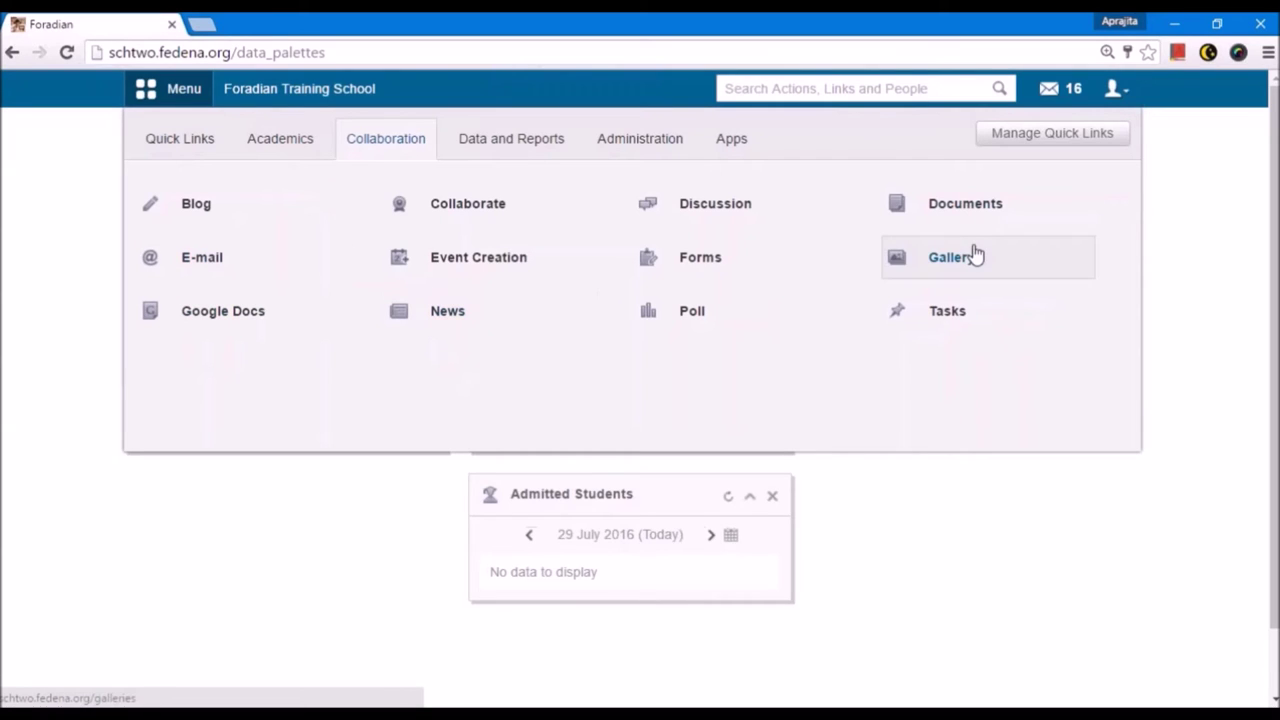
left_click(541, 157)
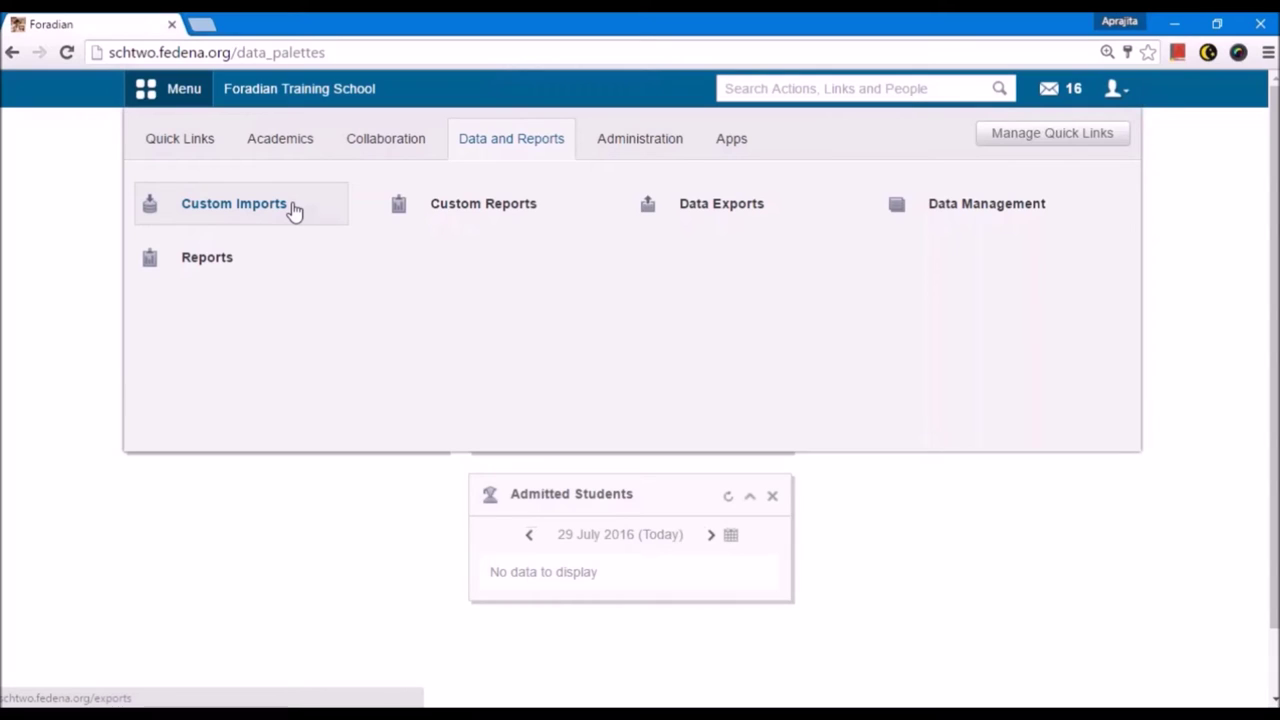
left_click(630, 158)
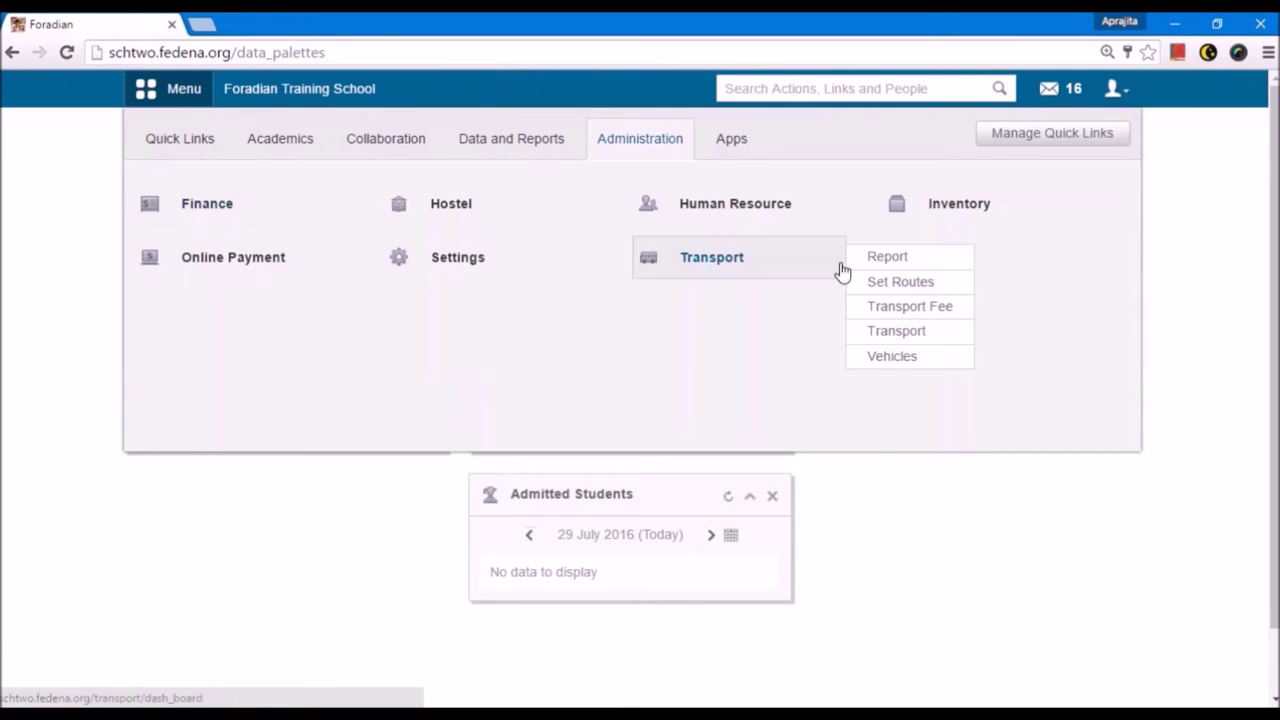
mouse_move(735, 204)
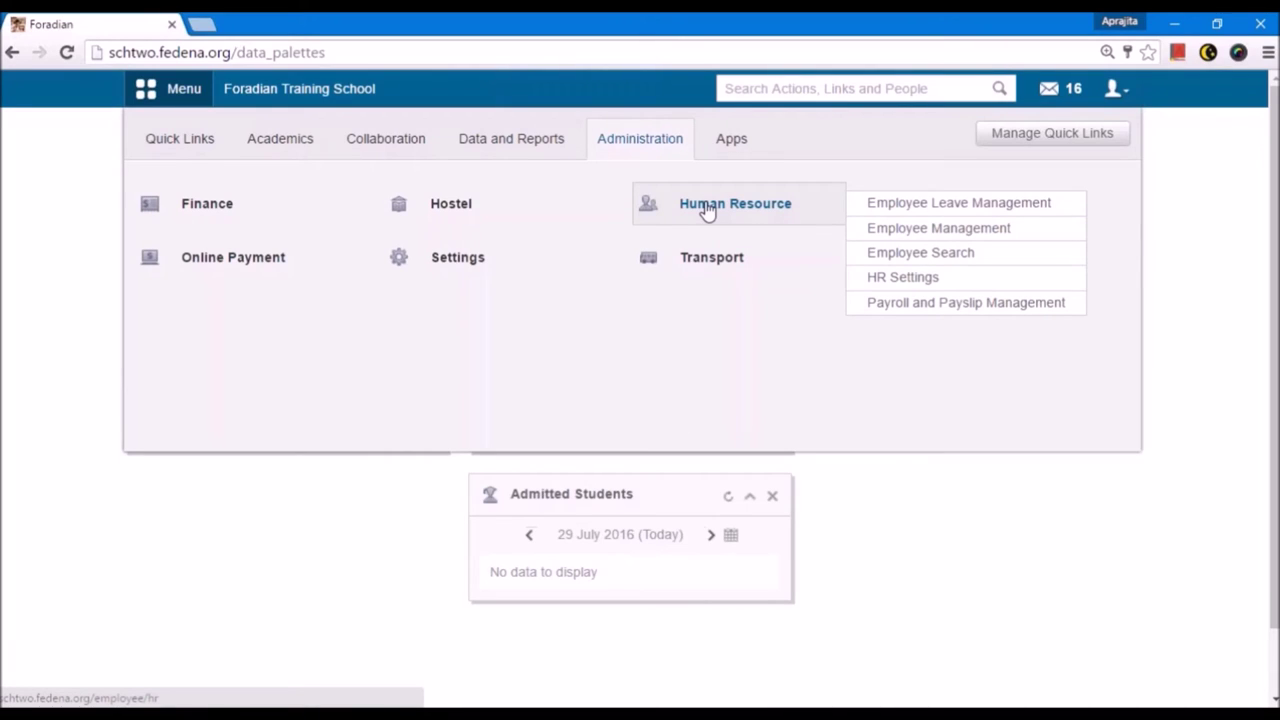
View the installed Apps, then return the menu to the Academics modules.
left_click(732, 143)
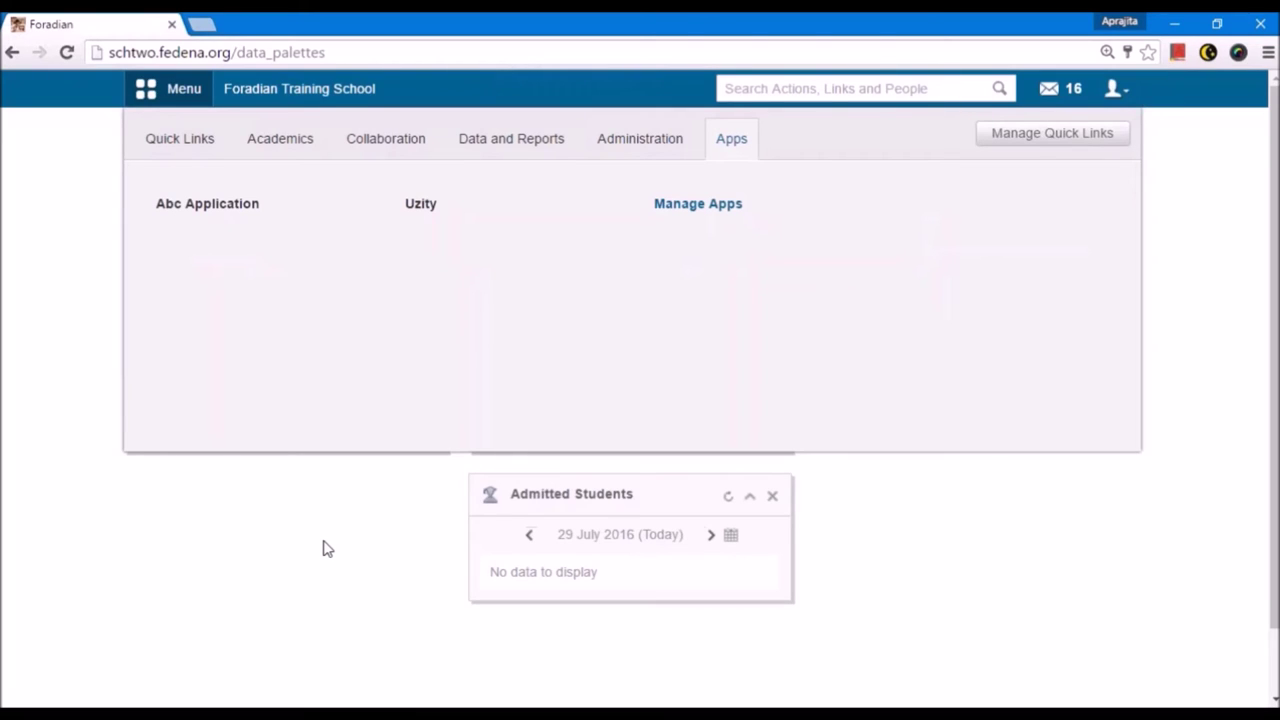
left_click(285, 139)
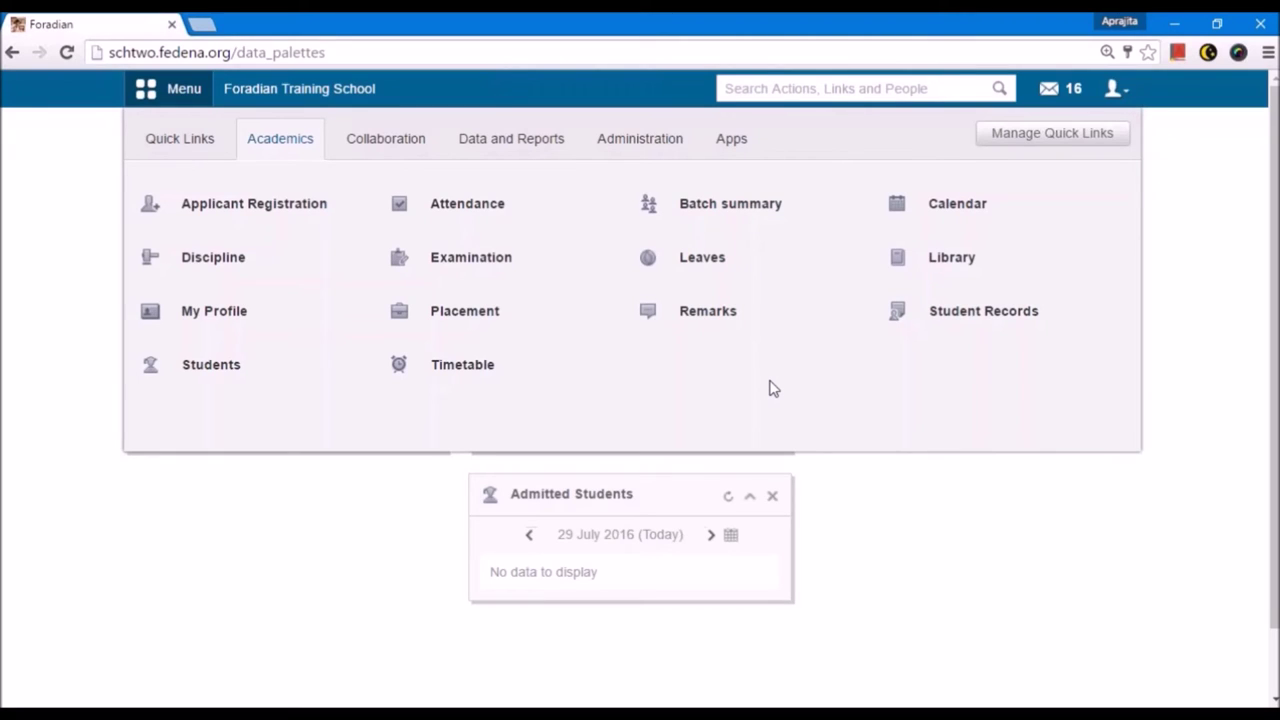
Switch the main menu back to the Quick Links list.
left_click(180, 140)
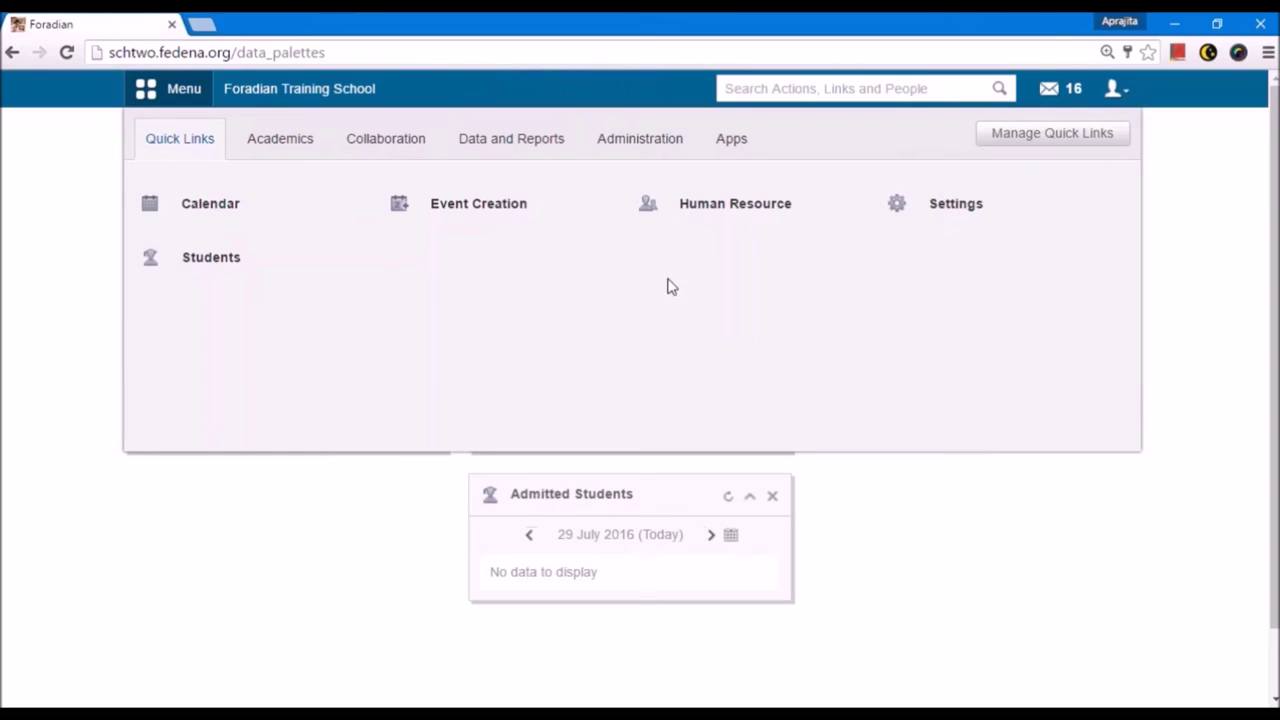
Review the Manage Quick Links checkbox list without changing it, then bring up the menu again.
left_click(1045, 140)
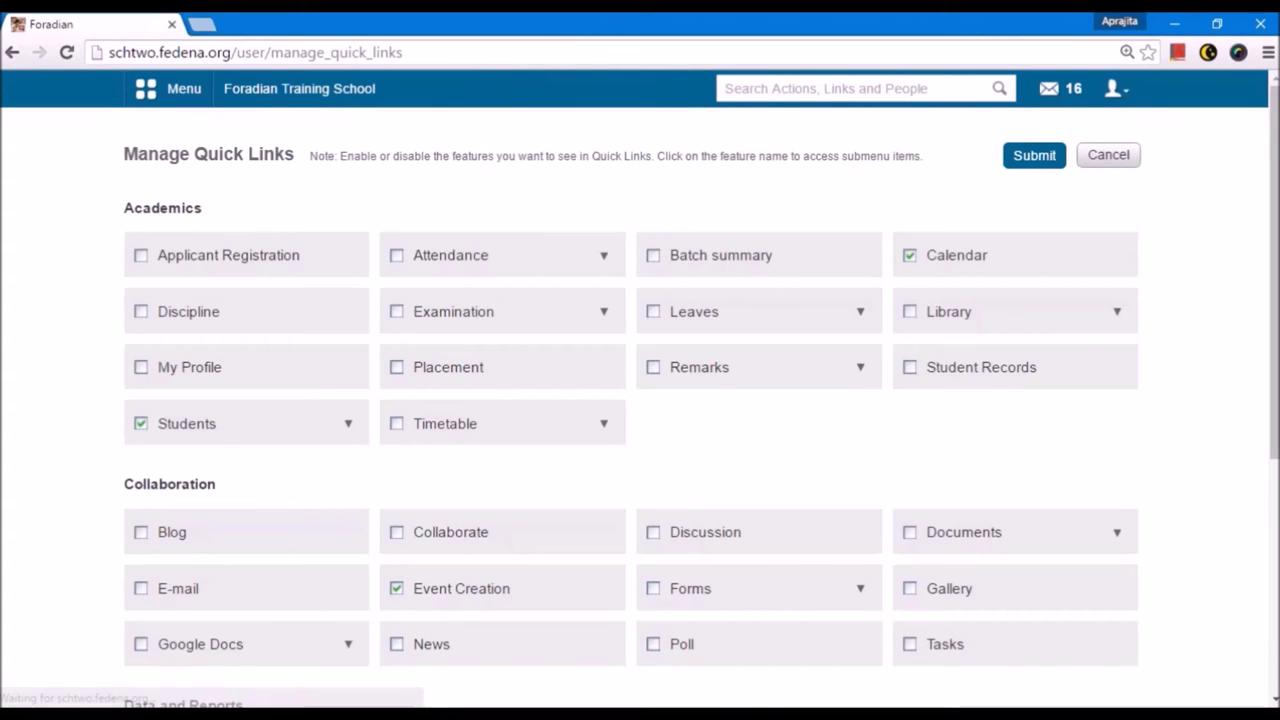
scroll(1275, 167, "down", 4)
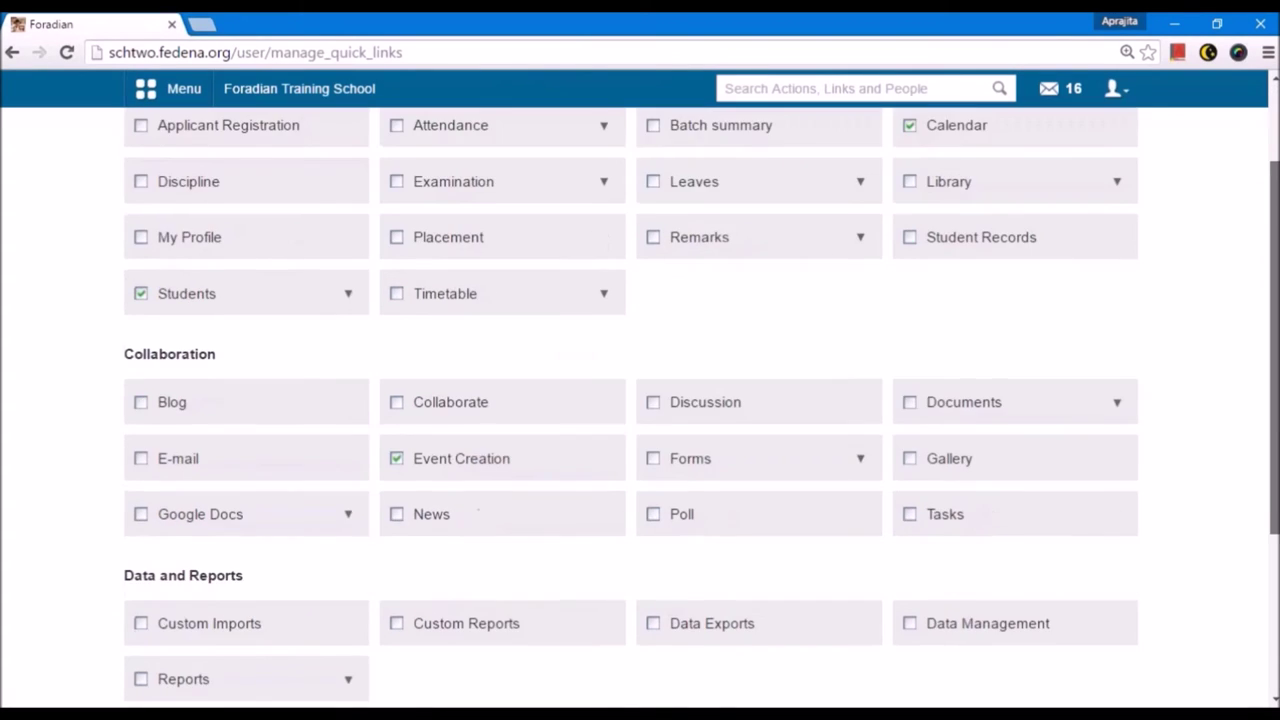
scroll(640, 400, "up", 2)
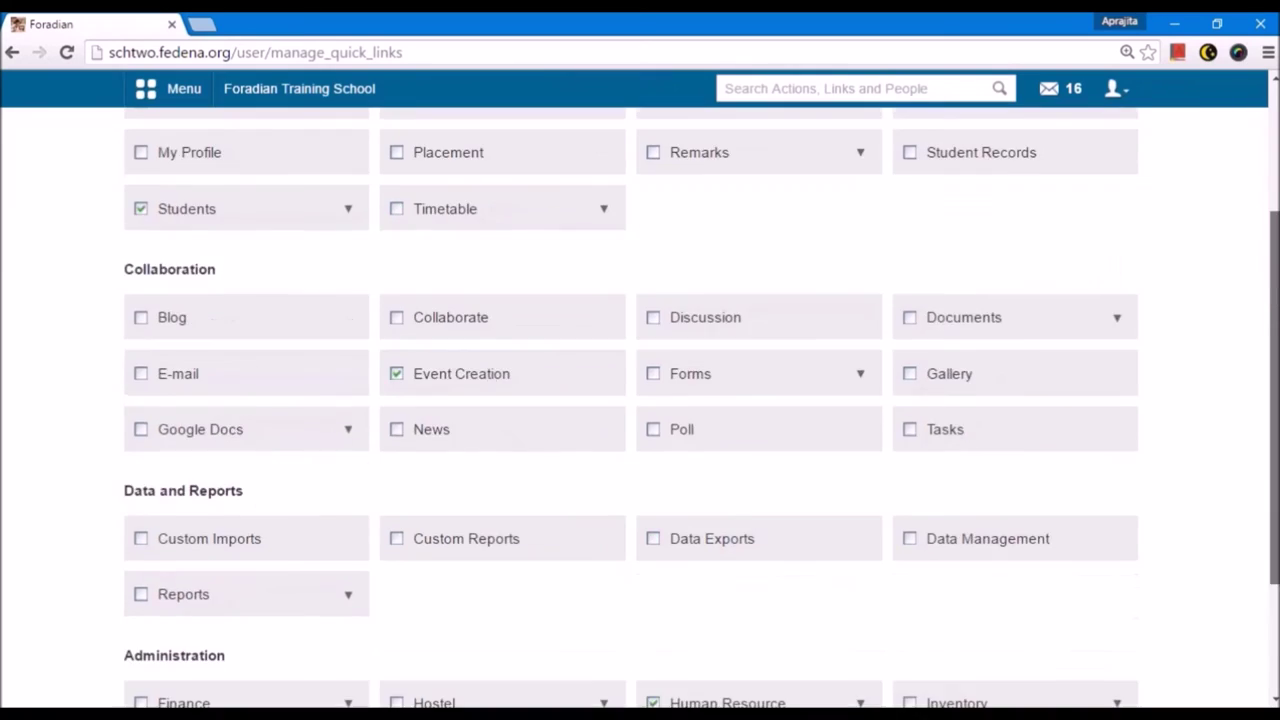
scroll(640, 400, "up", 2)
scroll(640, 400, "down", 4)
scroll(640, 400, "up", 4)
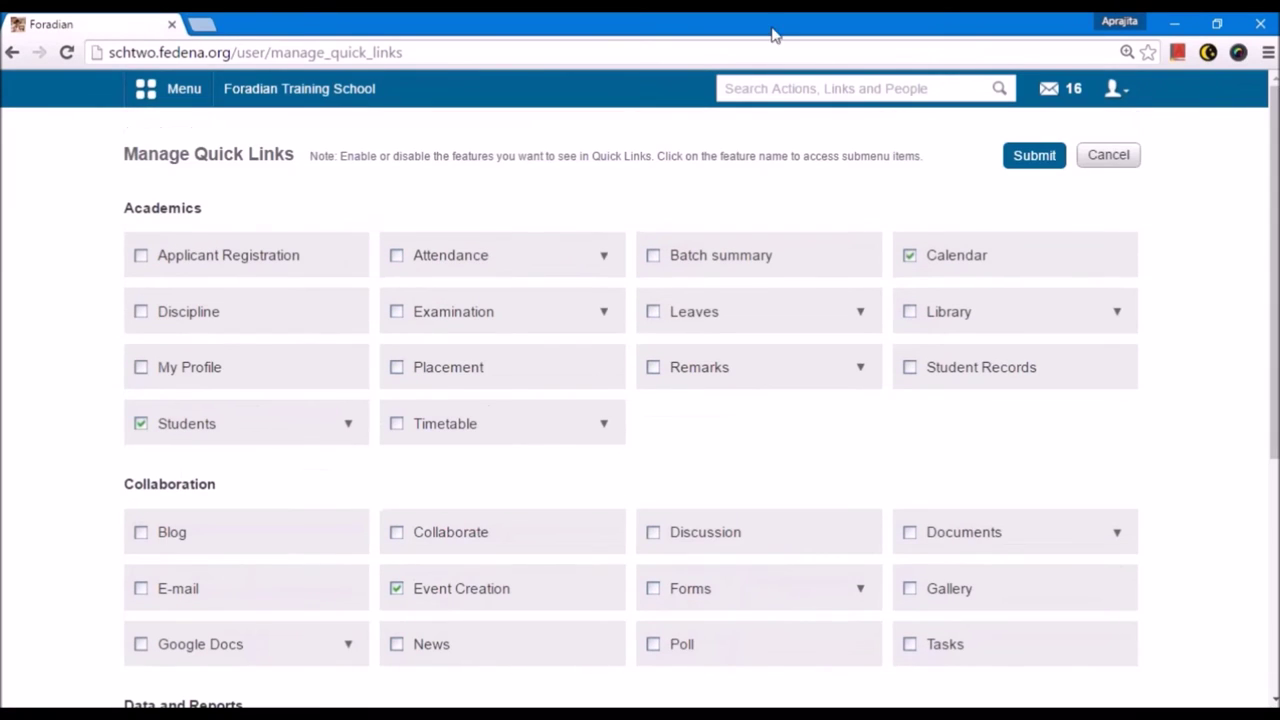
left_click(177, 88)
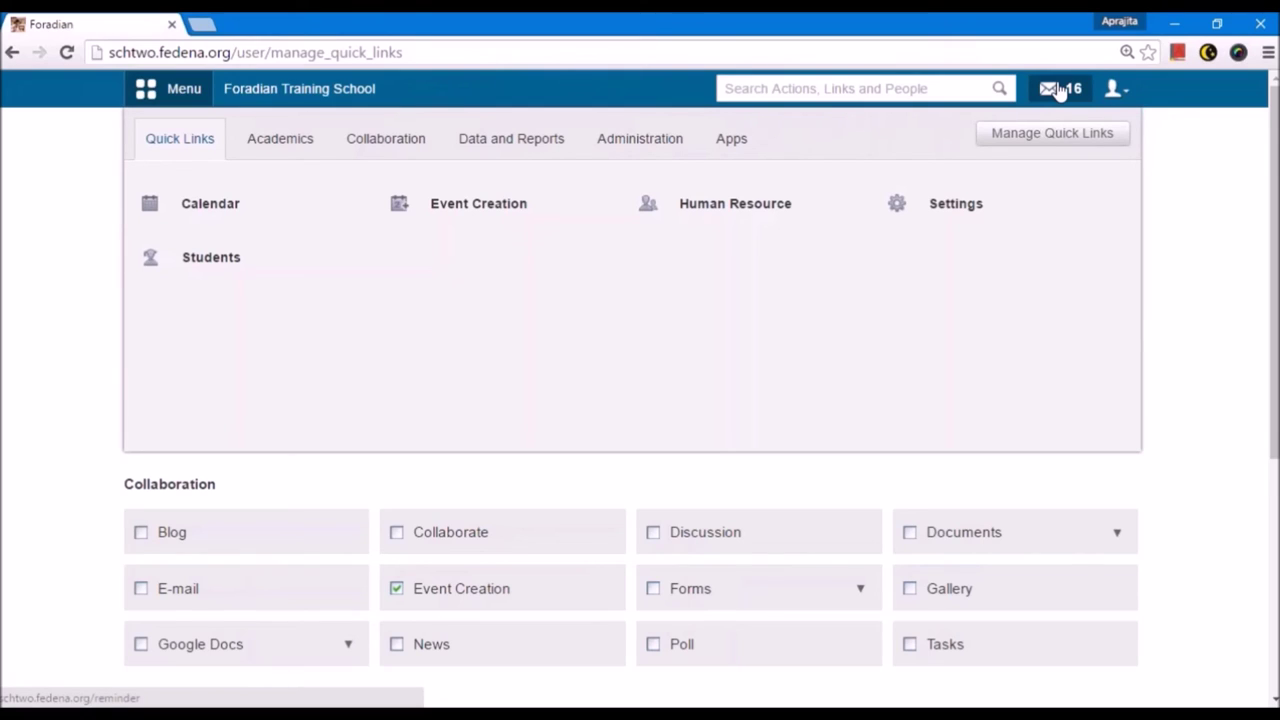
Open the Messages inbox from the envelope icon showing 16 messages.
left_click(1058, 90)
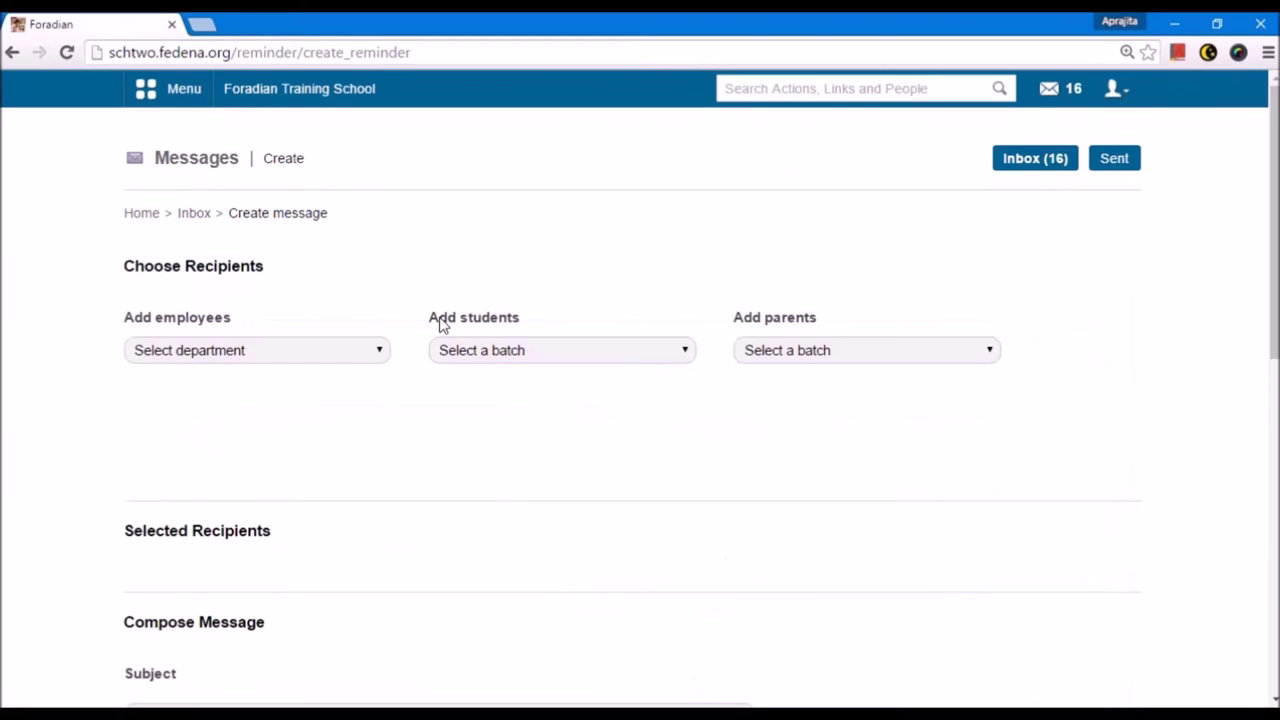
left_click(357, 350)
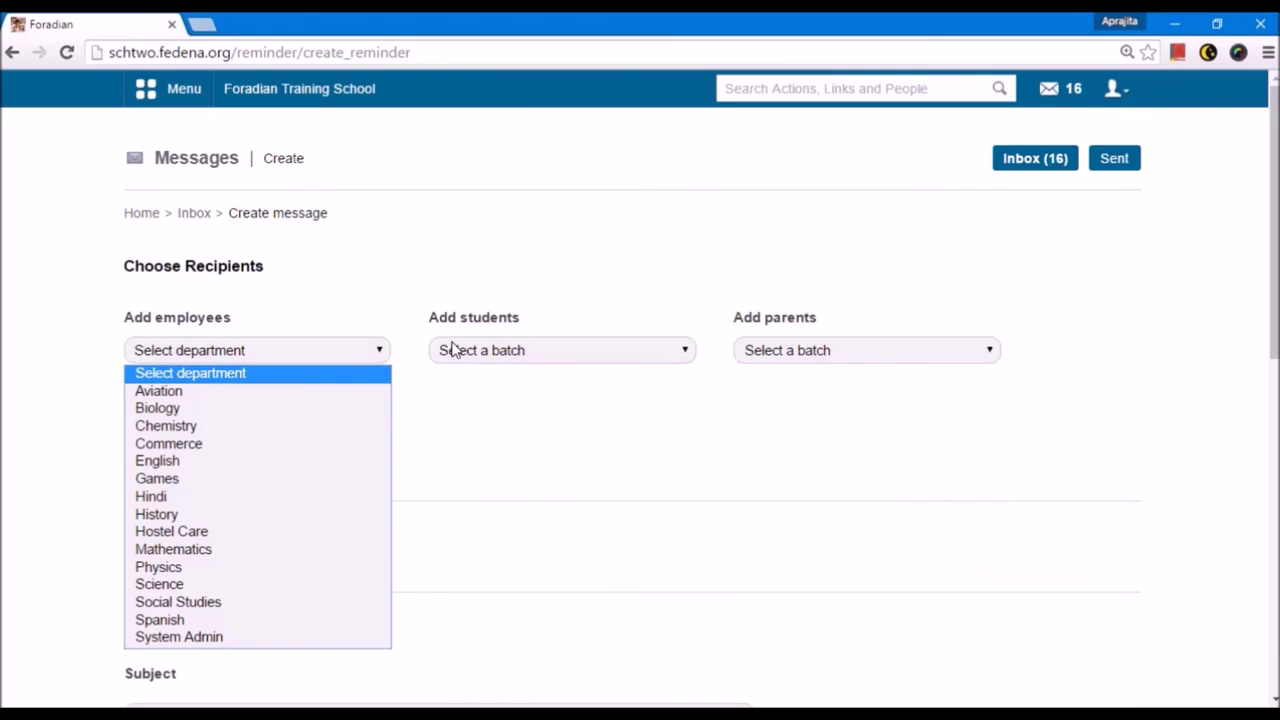
left_click(482, 350)
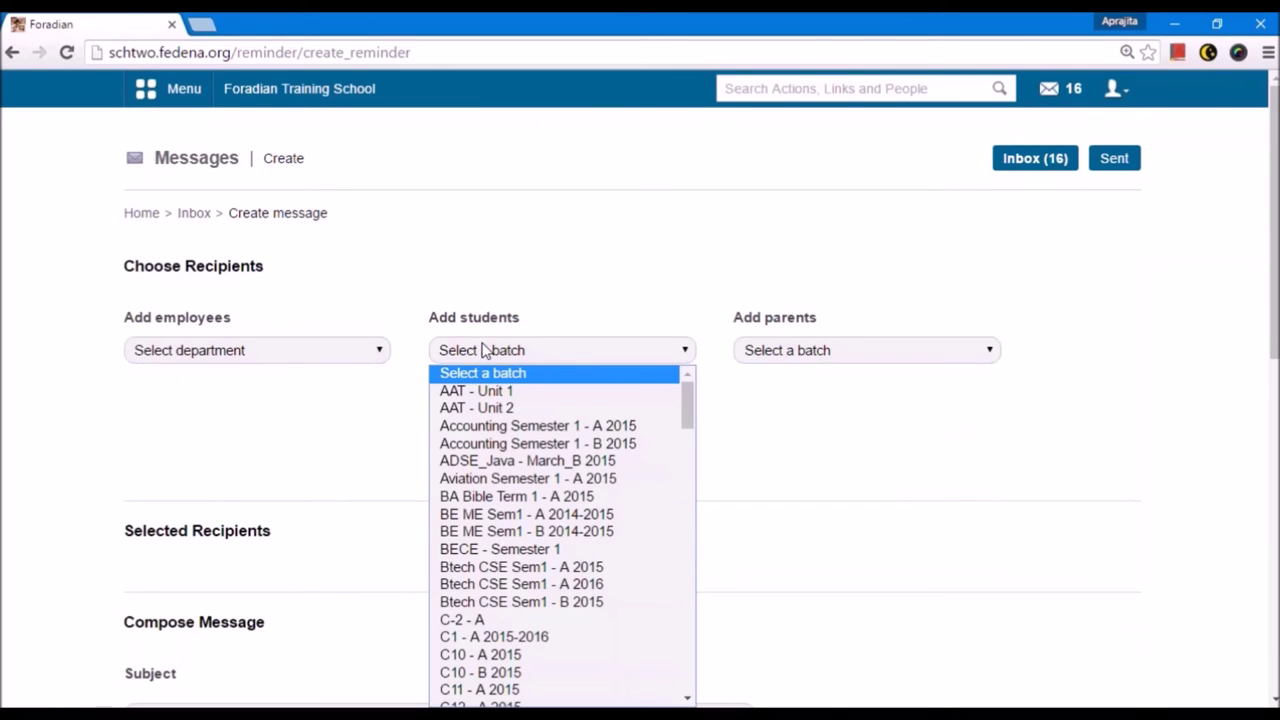
left_click(821, 352)
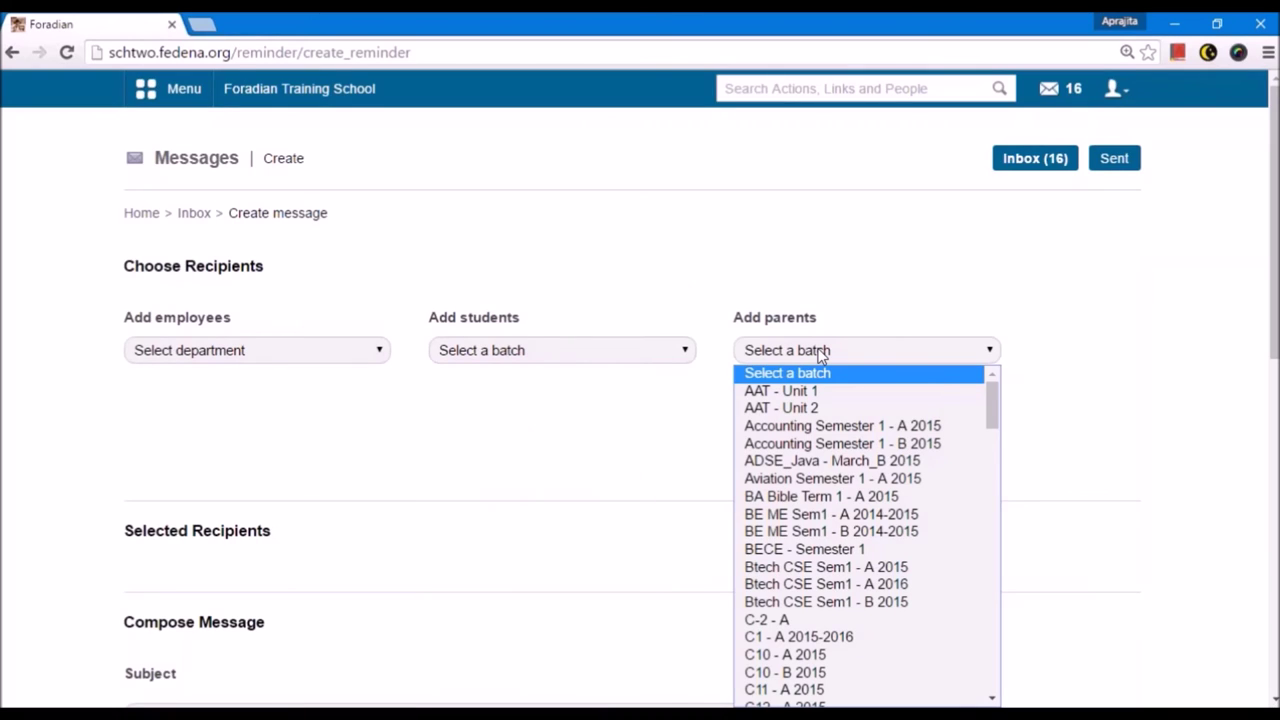
left_click(821, 352)
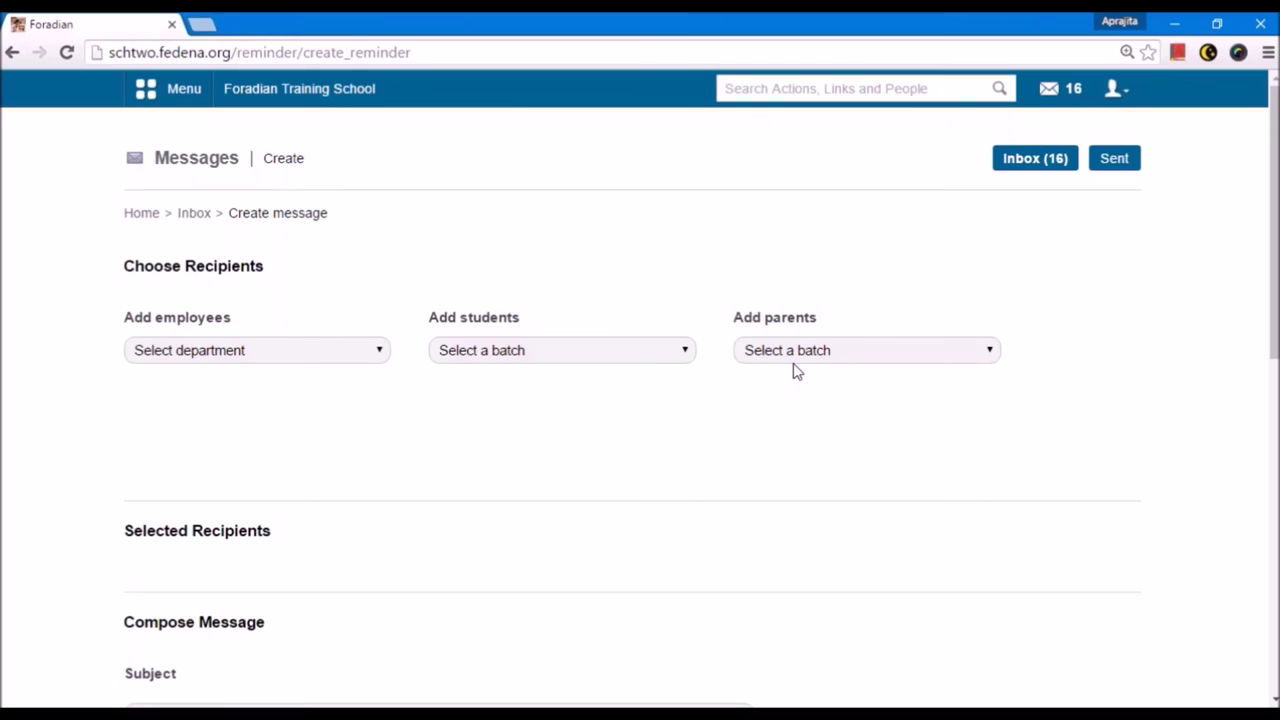
scroll(886, 403, "down", 2)
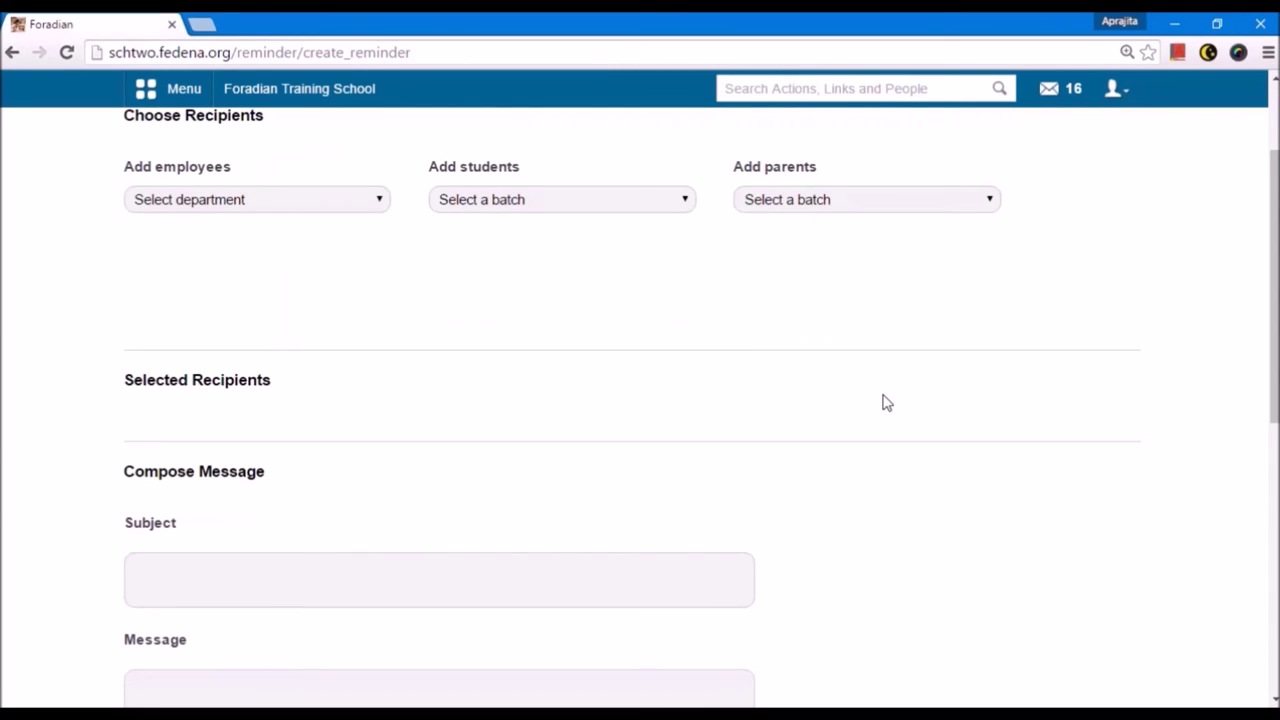
scroll(886, 403, "down", 4)
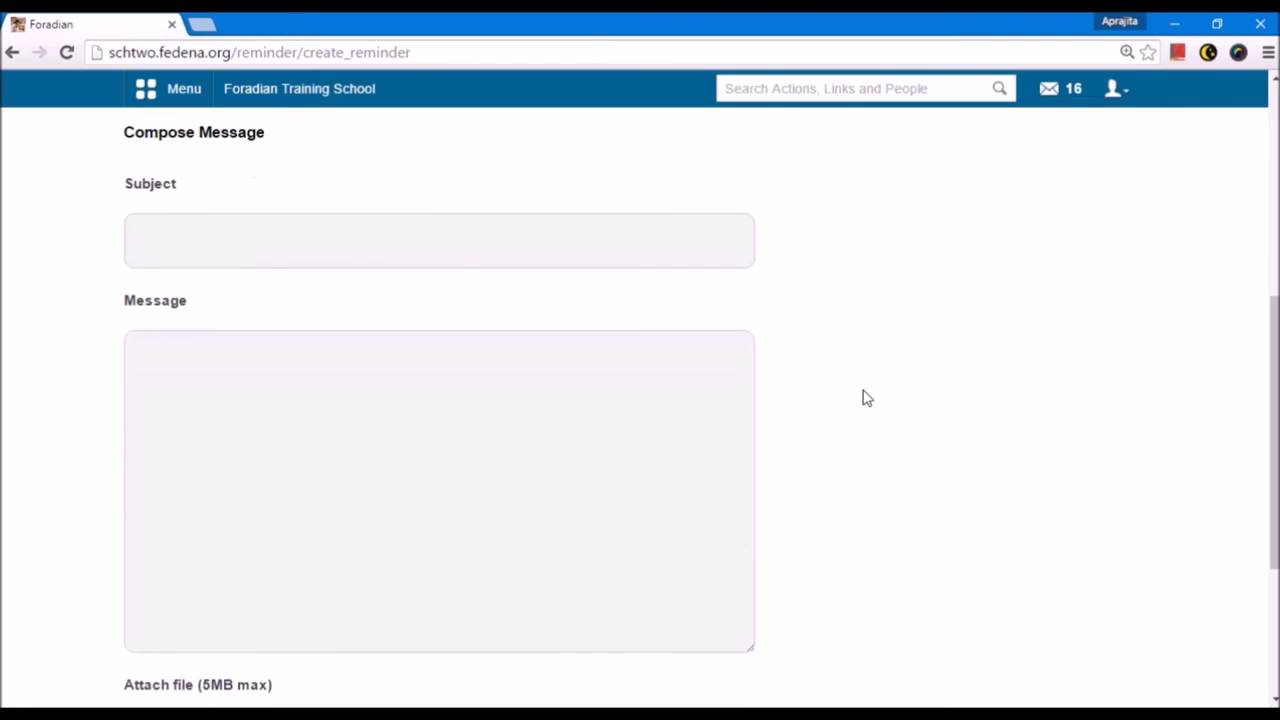
left_click(251, 238)
left_click(204, 456)
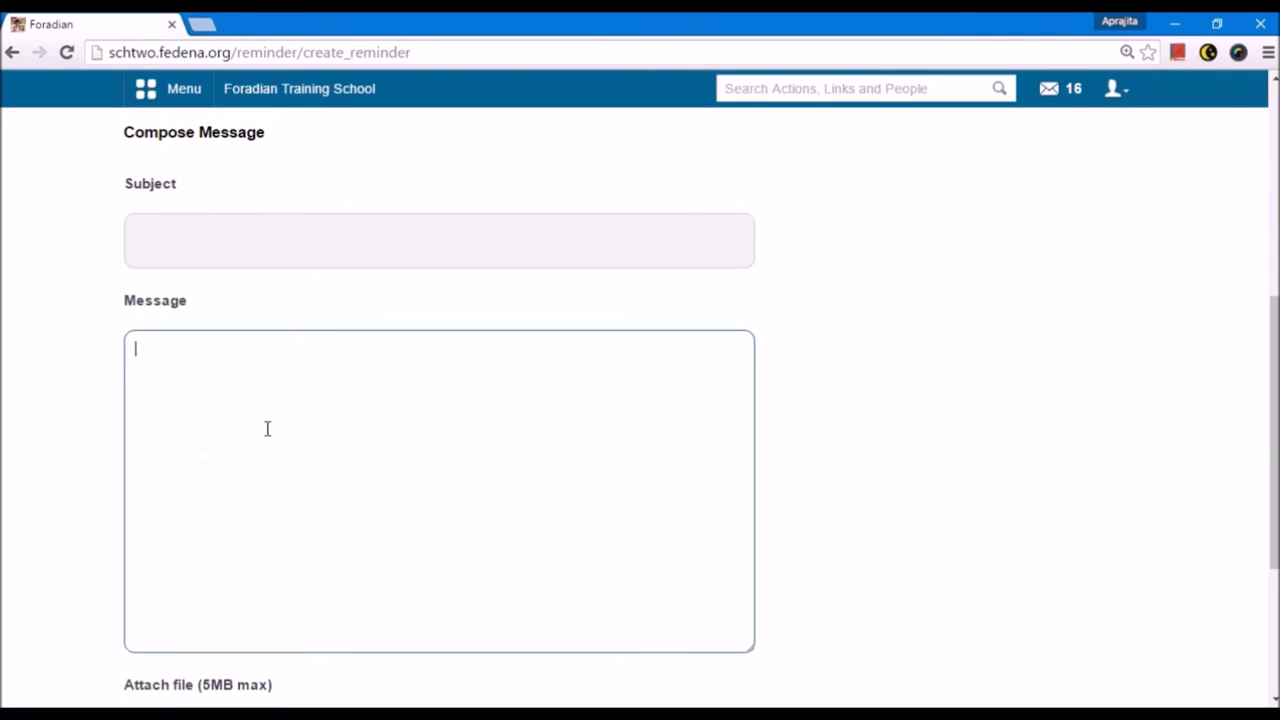
left_click(894, 436)
scroll(894, 436, "down", 2)
scroll(894, 436, "down", 2)
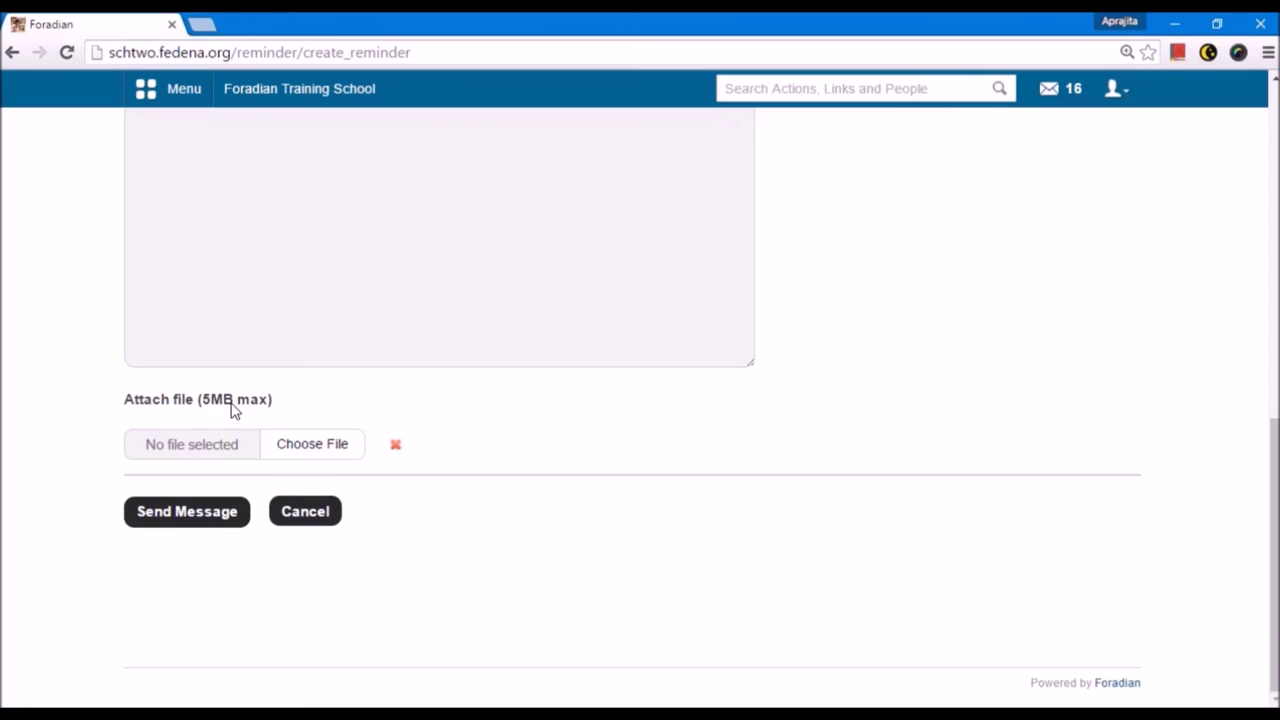
scroll(400, 400, "up", 10)
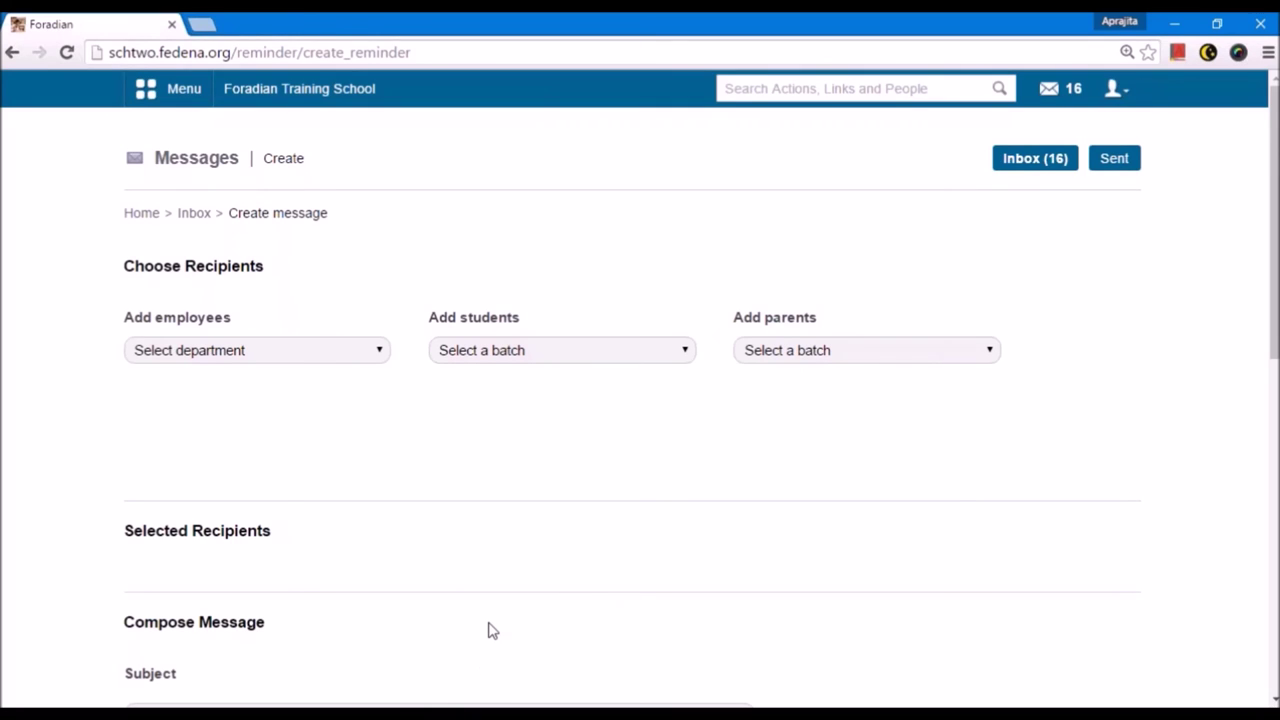
Read the New event: Registration message, then open the Admin User profile page.
left_click(194, 213)
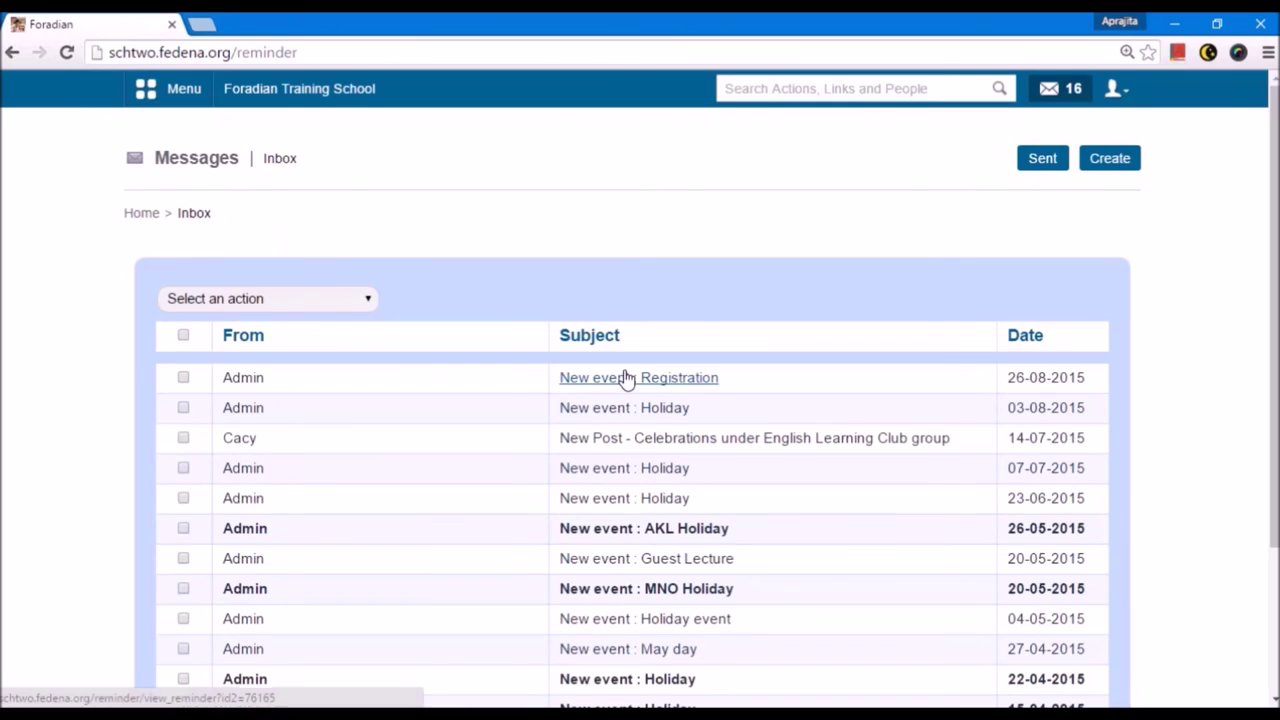
left_click(639, 377)
left_click(1116, 92)
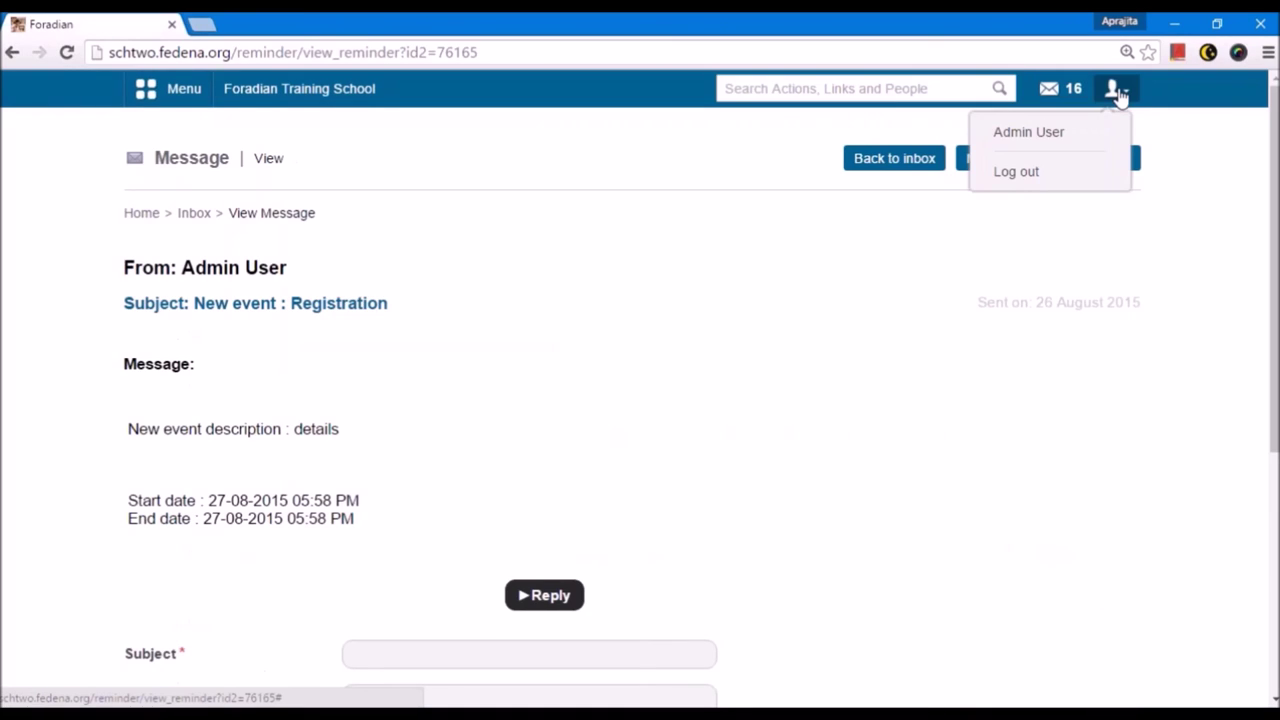
left_click(1046, 134)
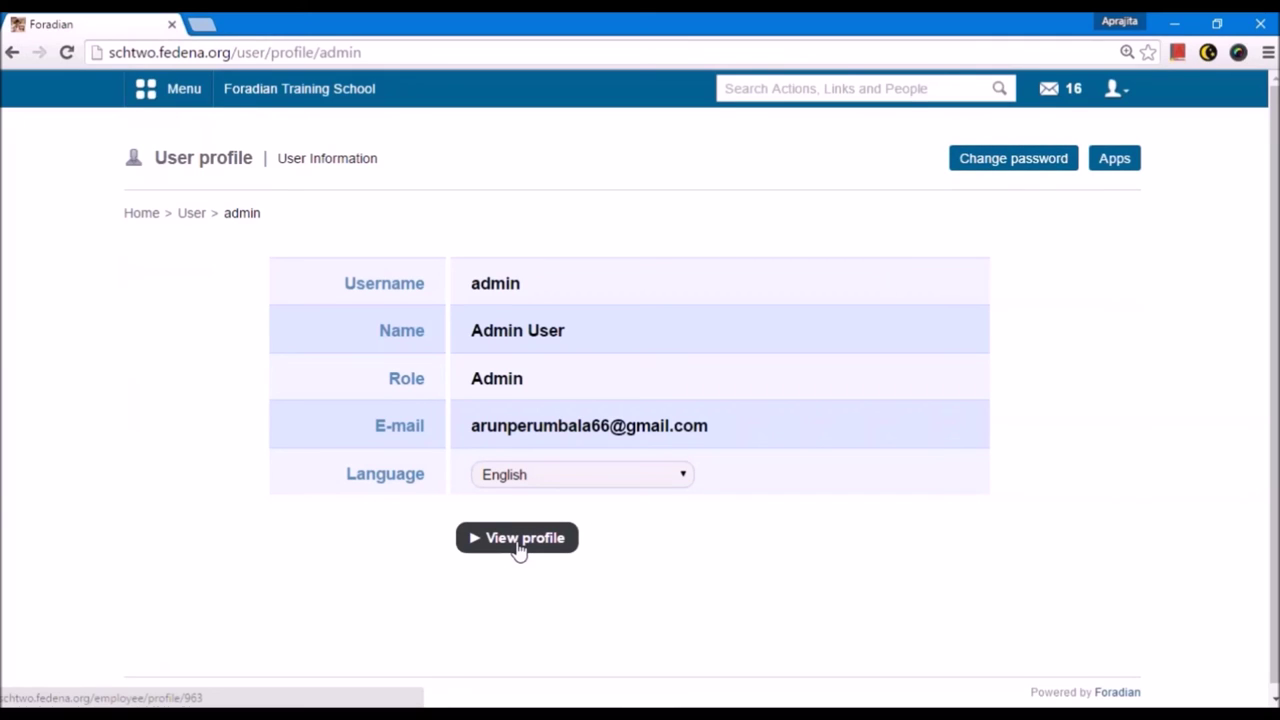
Enter the current admin password and a new password in the Change password form.
left_click(1008, 164)
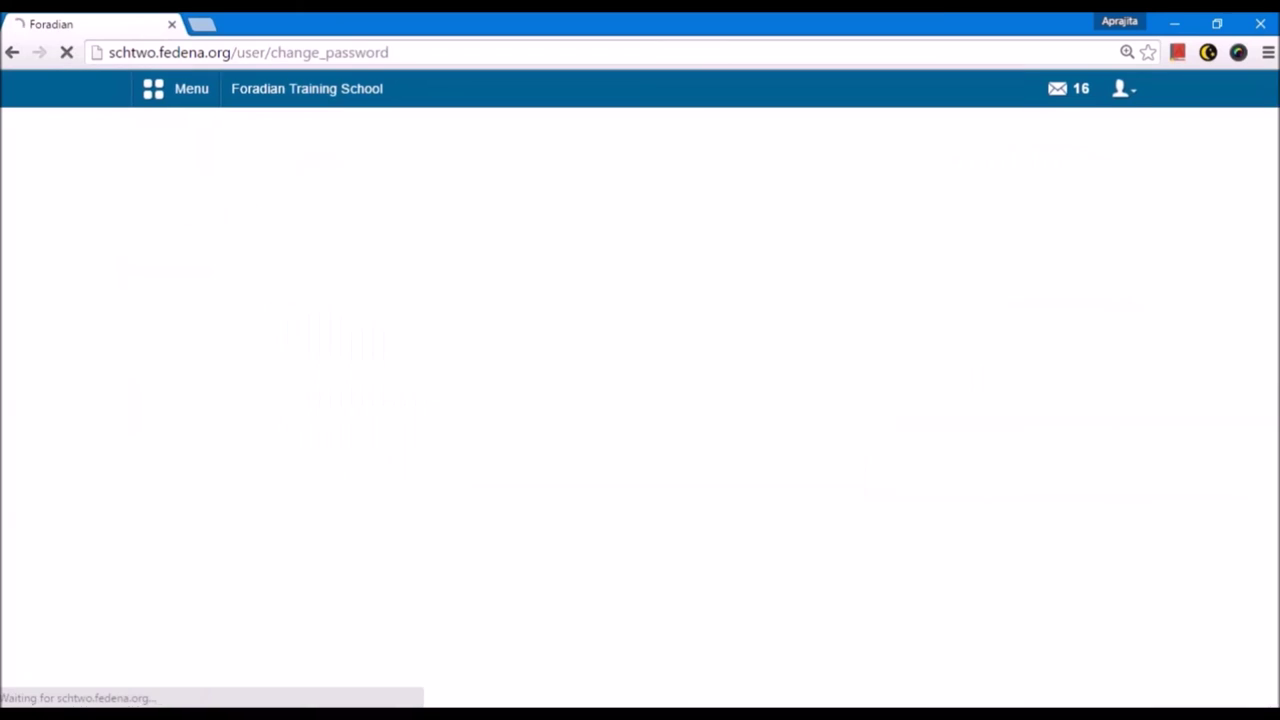
left_click(632, 270)
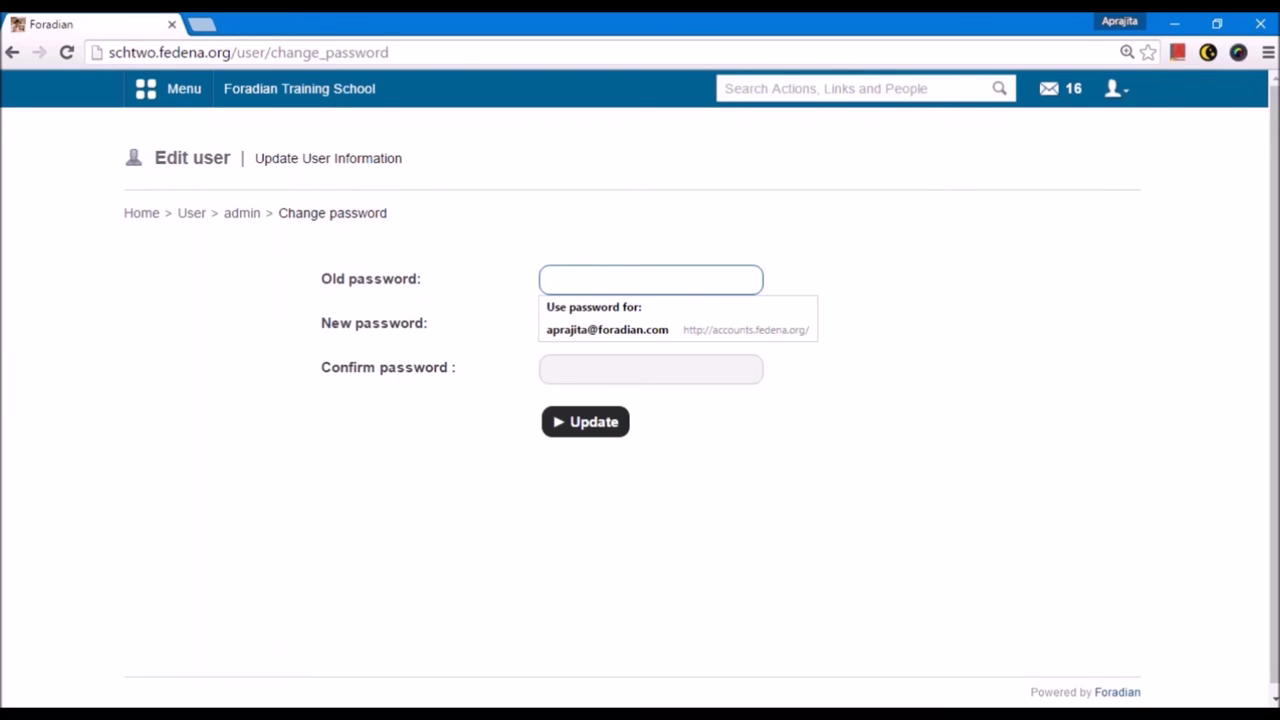
left_click(541, 237)
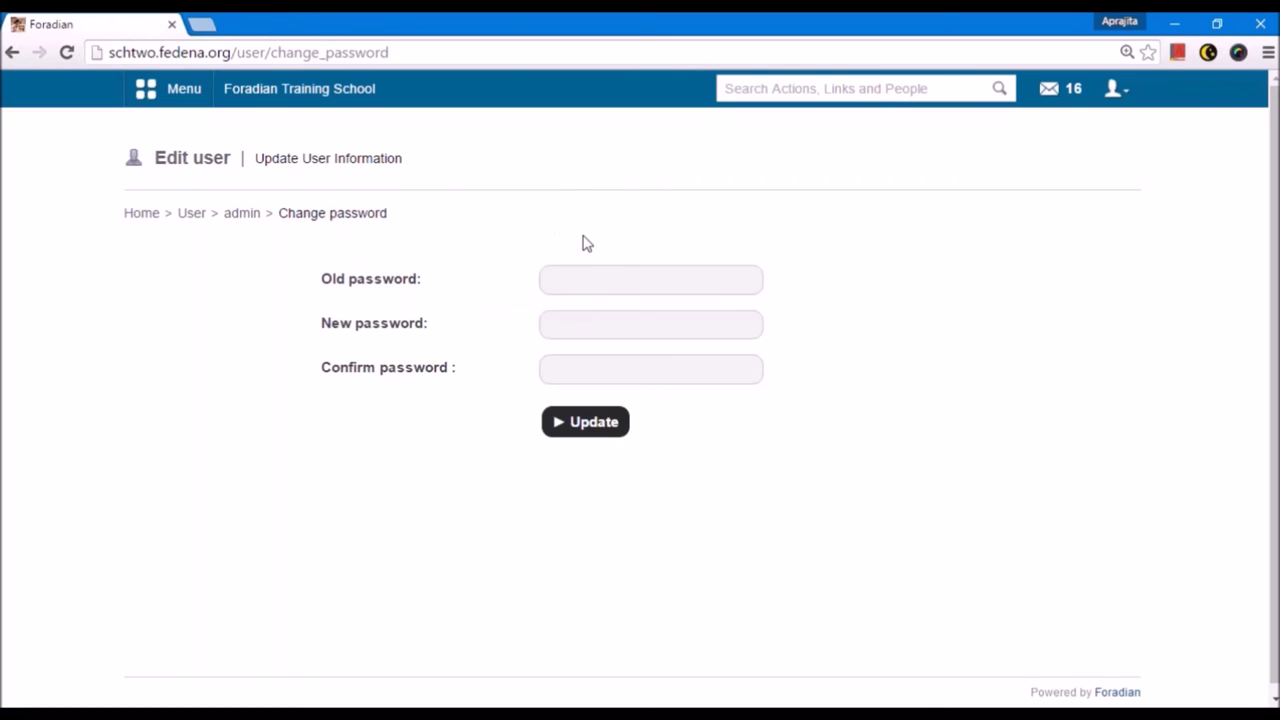
left_click(582, 279)
type("********")
key("Tab")
type("**********")
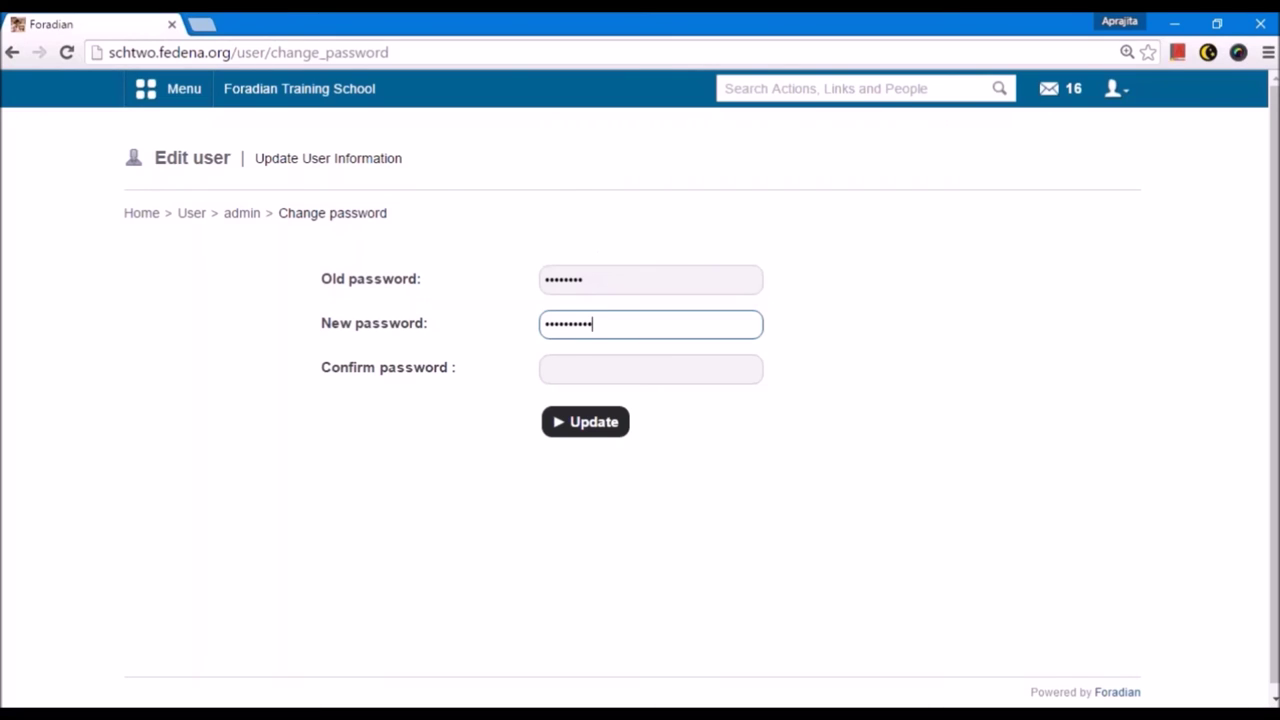
type("***")
left_click(574, 371)
type("*************")
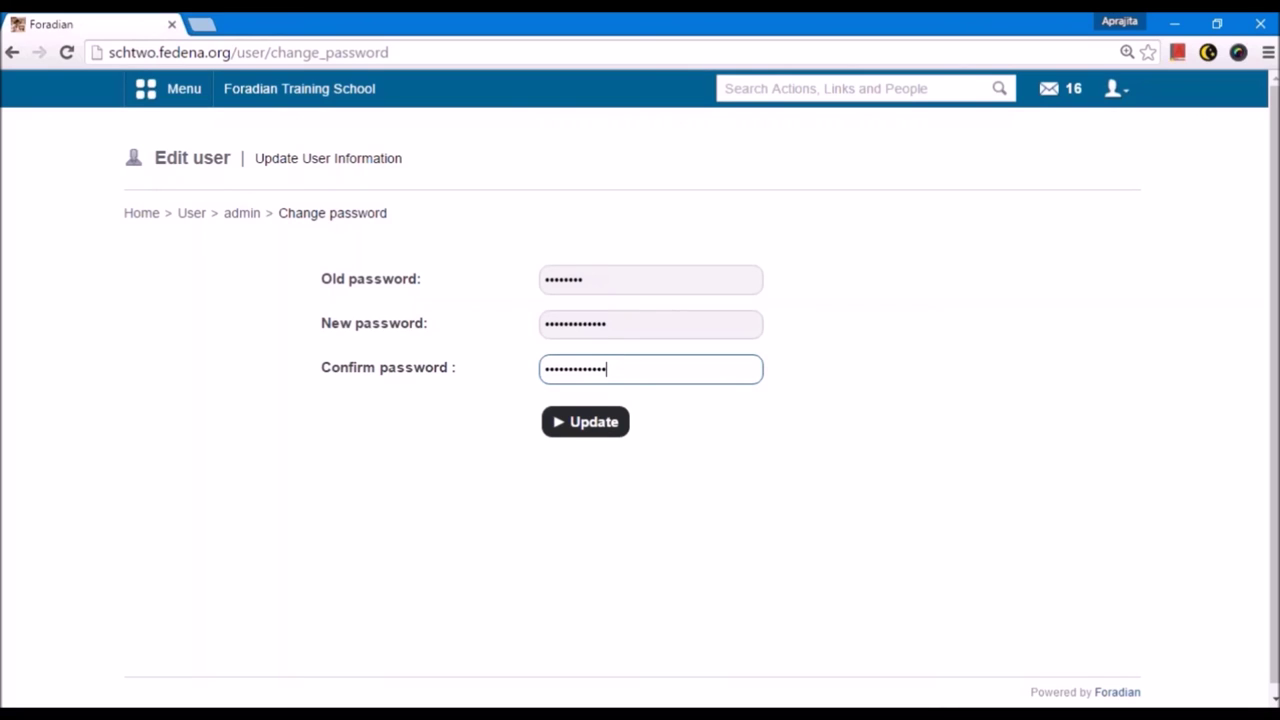
left_click(290, 92)
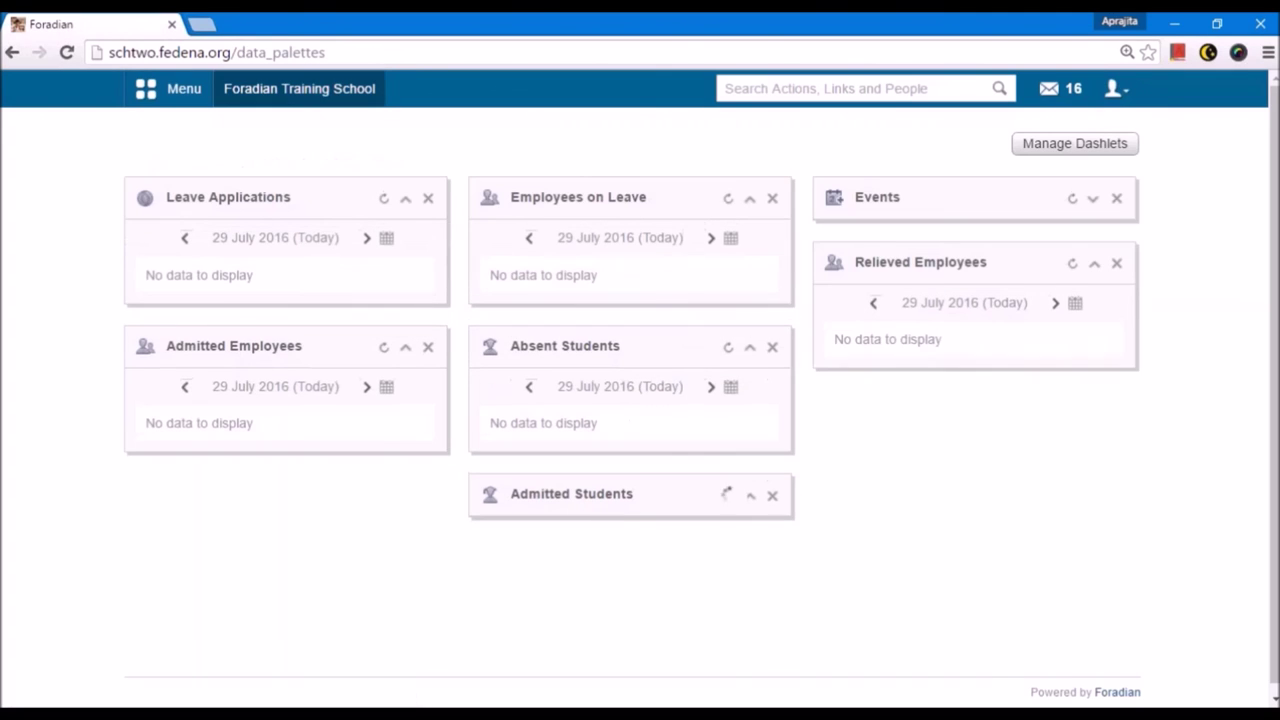
Go to Administration > User and start creating a new admin user.
left_click(194, 92)
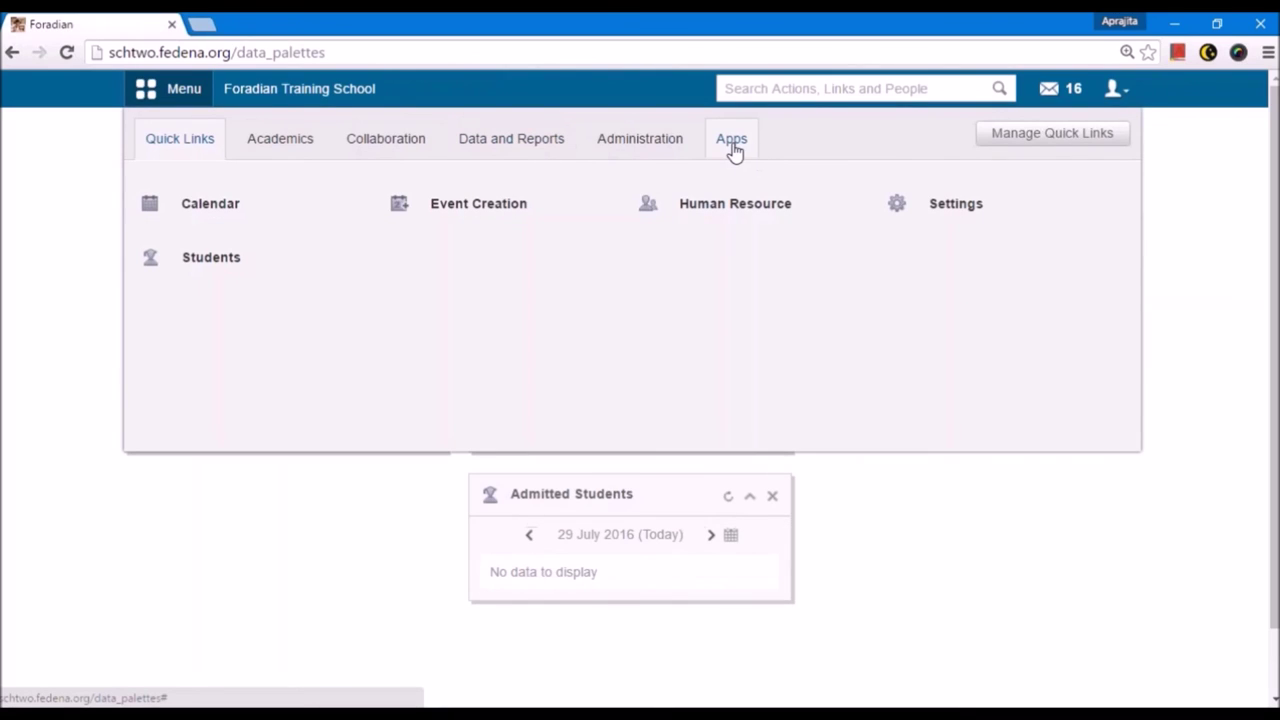
left_click(651, 149)
mouse_move(958, 204)
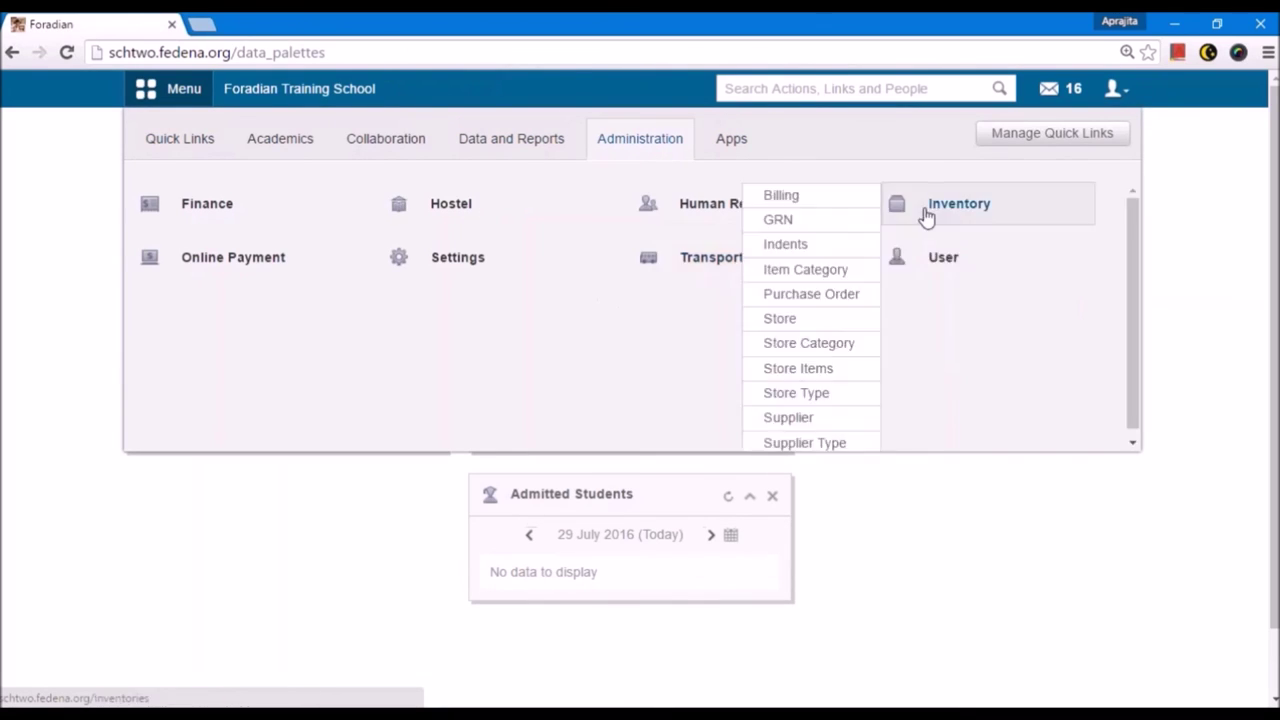
left_click(936, 259)
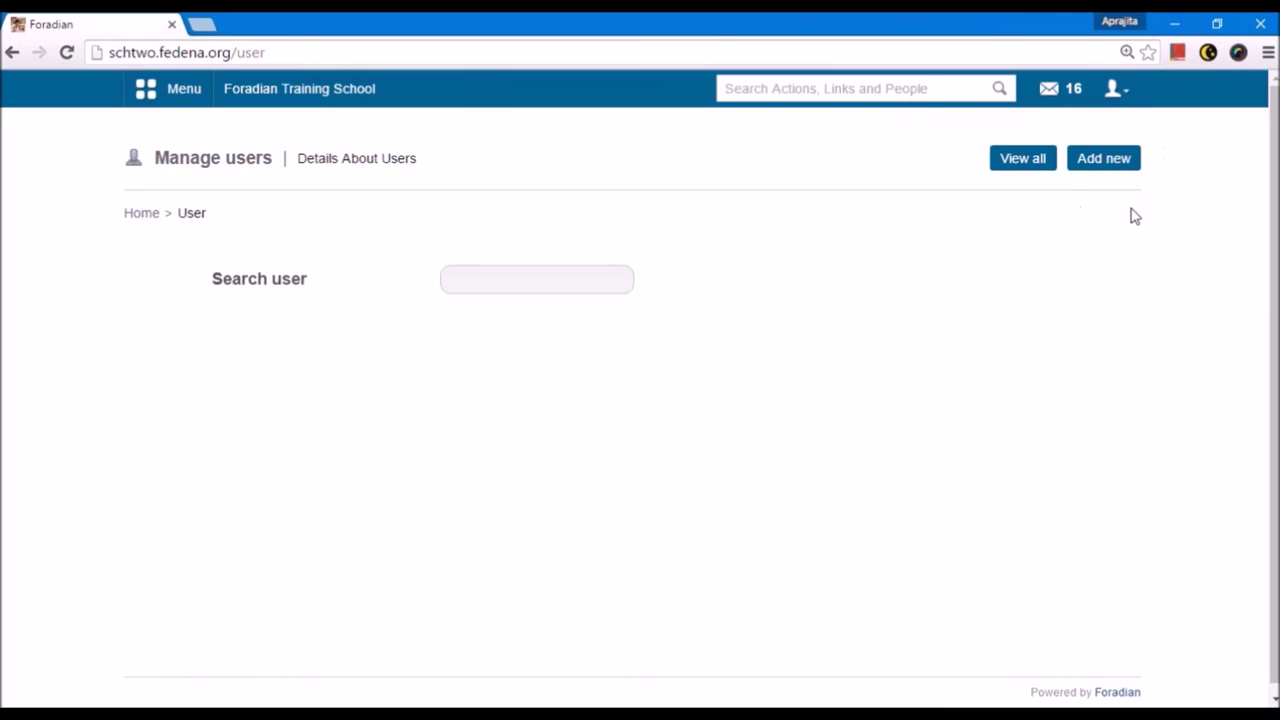
left_click(1084, 166)
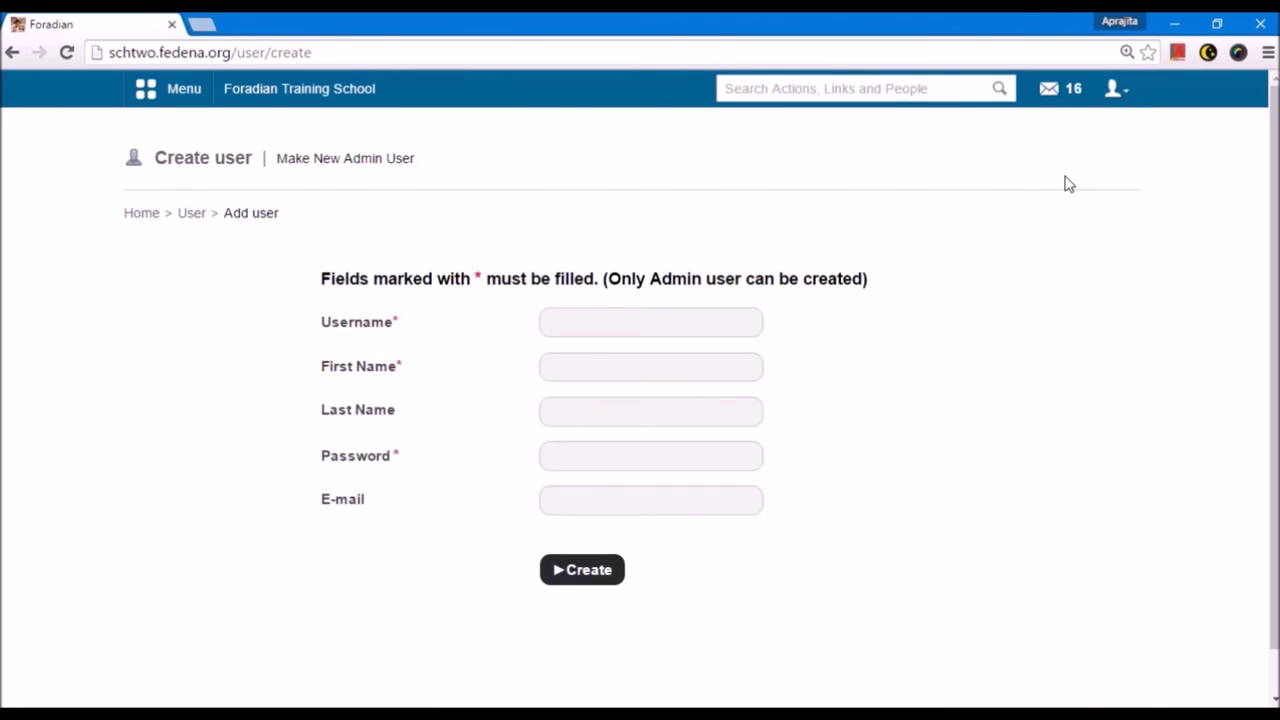
Fill in the new admin user form with username admin1, a first name and a password.
left_click(606, 323)
type("admin")
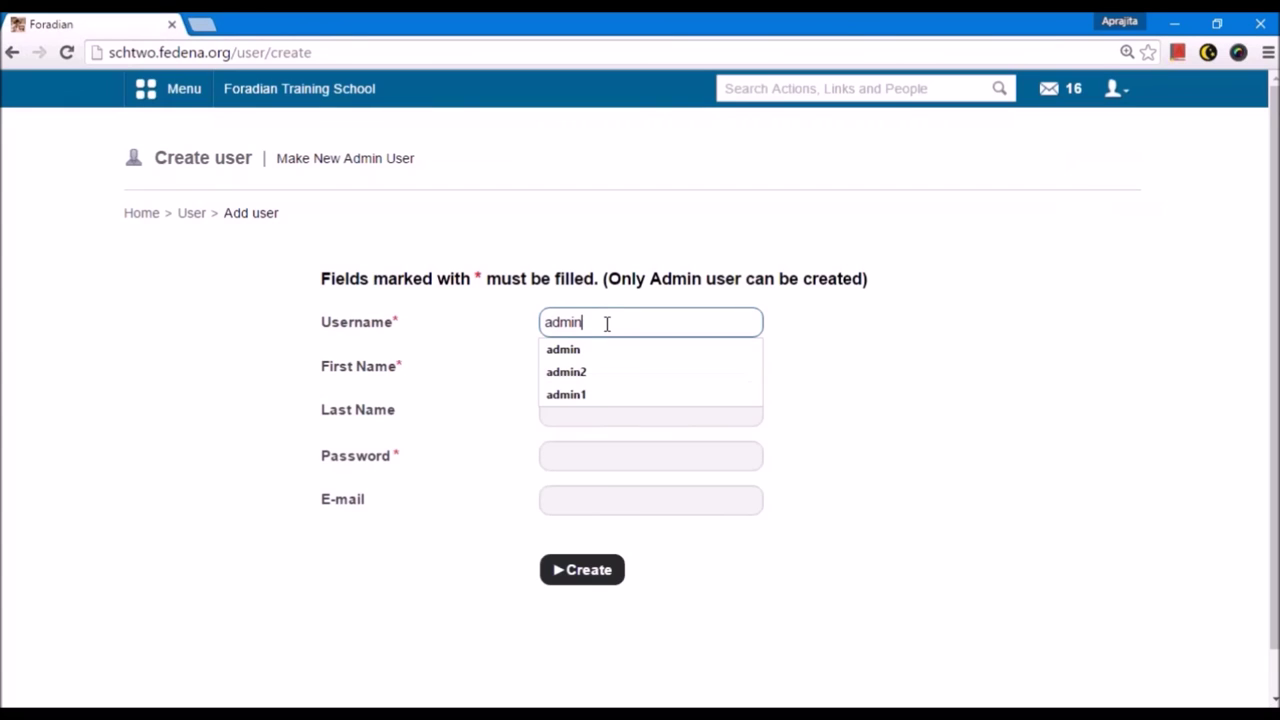
type("1")
key("Tab")
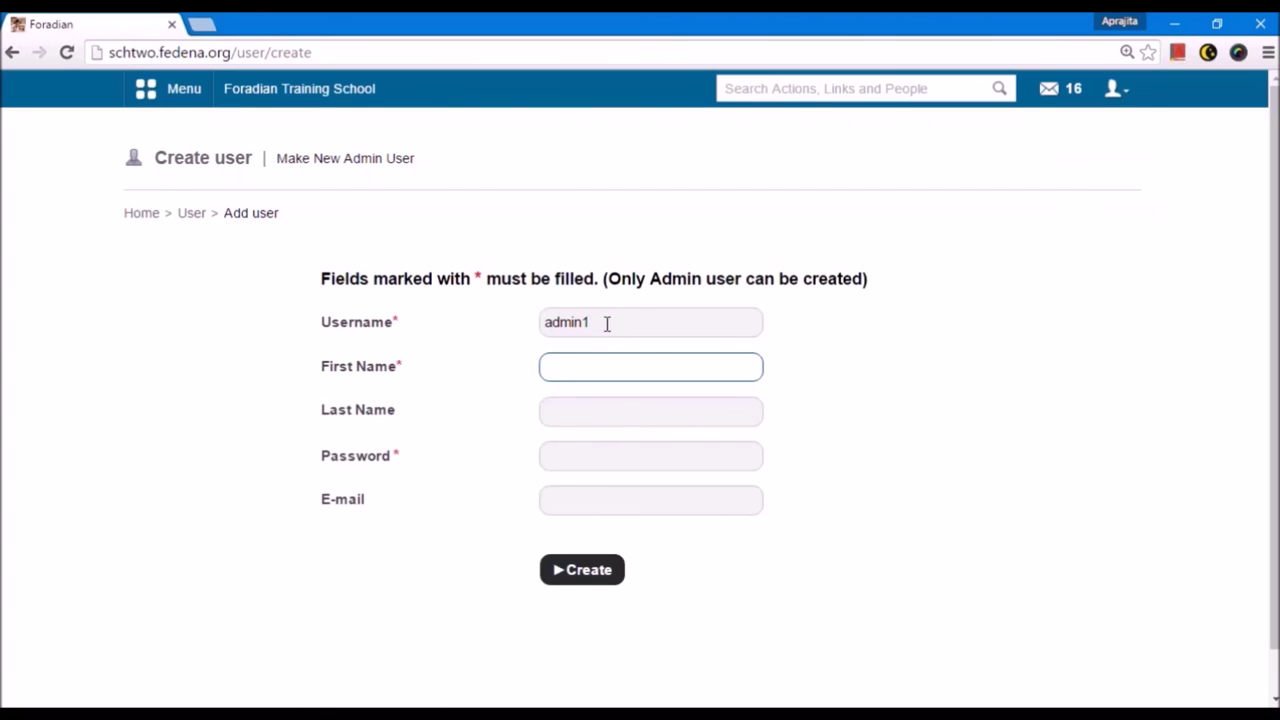
type("Jos")
type("h")
key("Tab")
key("Tab")
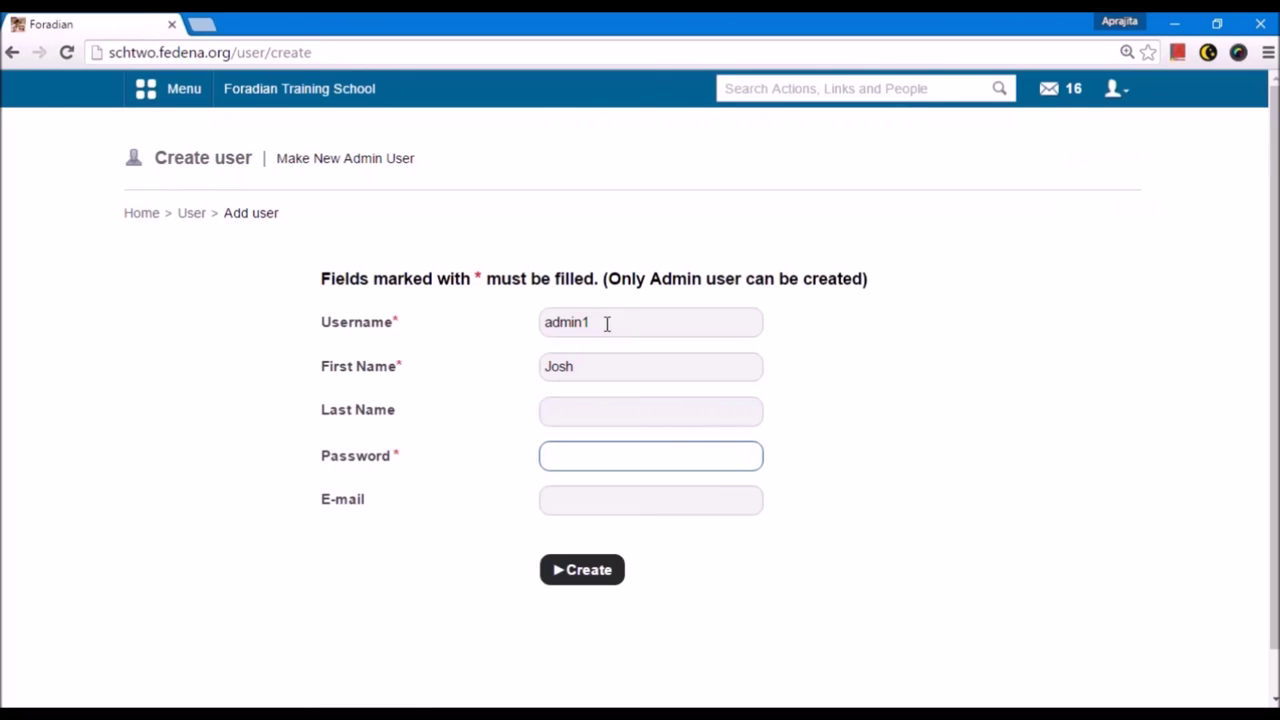
key("Tab")
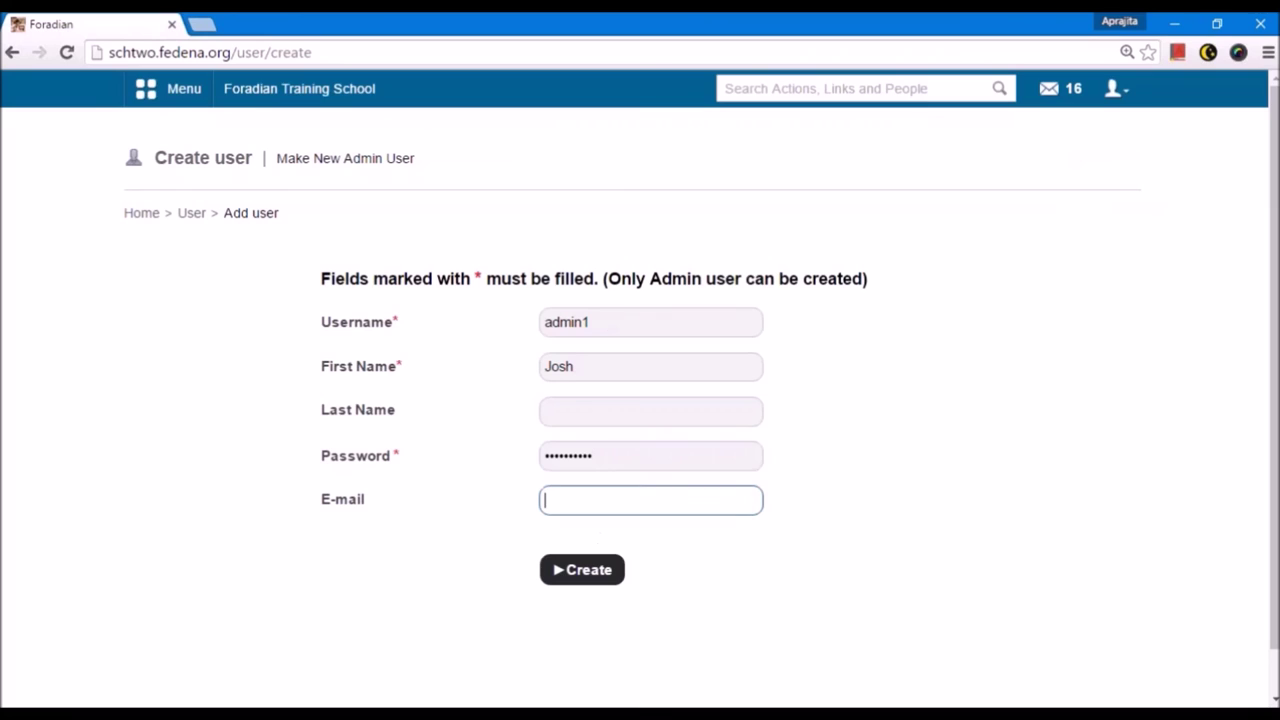